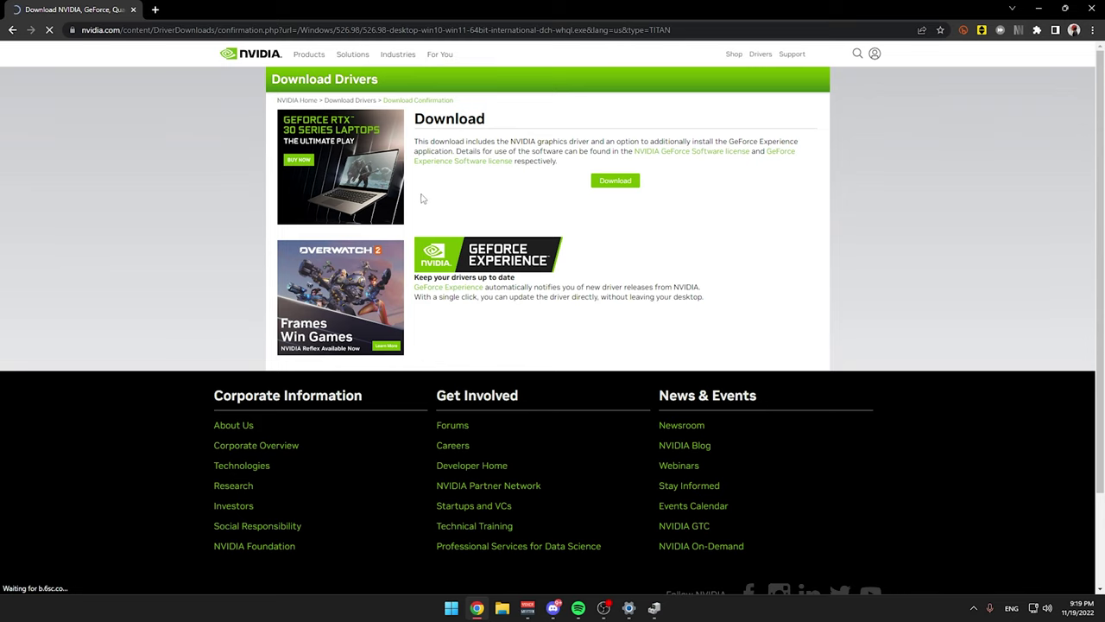
- Download the NVIDIA 526.98 driver installer and save it to disk under the suggested file name
click(618, 182)
scroll(58, 125, up, 10)
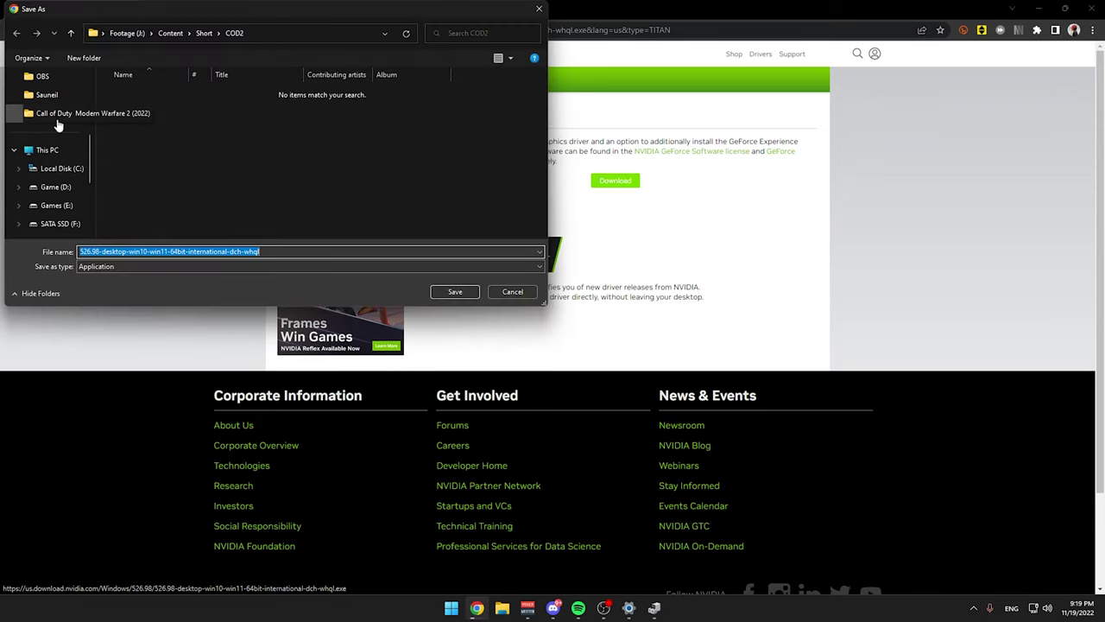
click(52, 131)
click(463, 291)
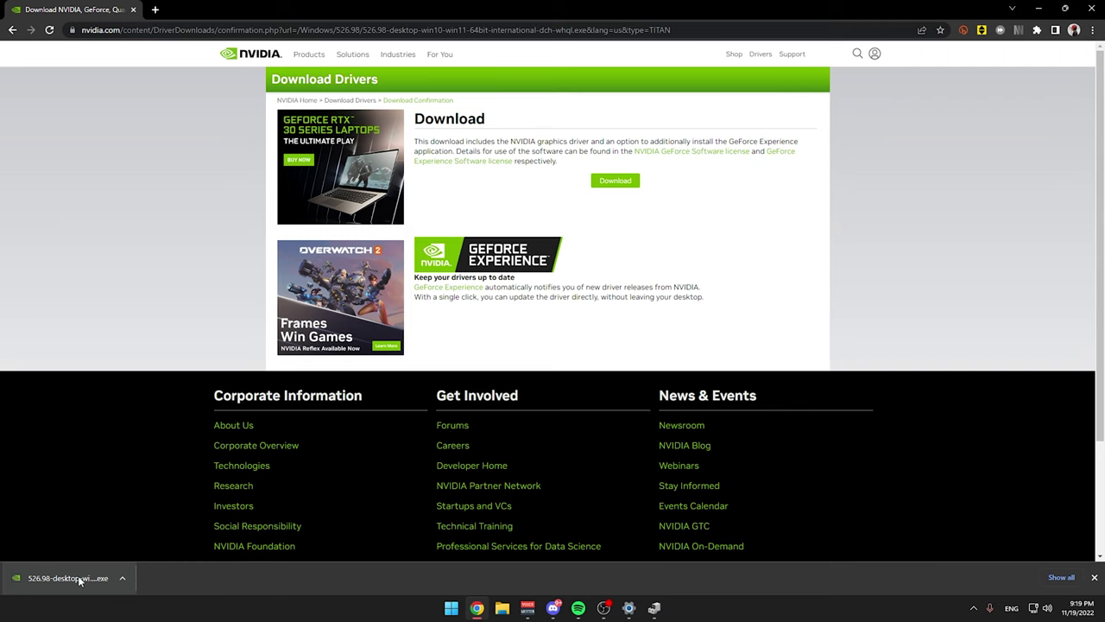
- Run the downloaded driver package and extract its files to the default extraction path
click(80, 580)
drag(515, 303, 610, 278)
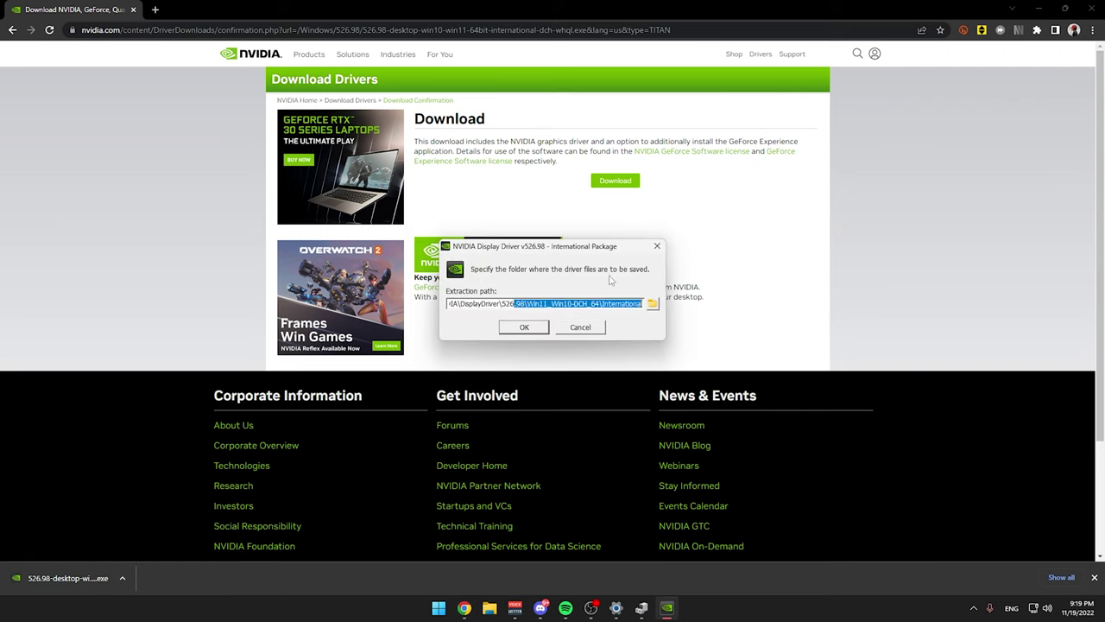
drag(476, 303, 727, 306)
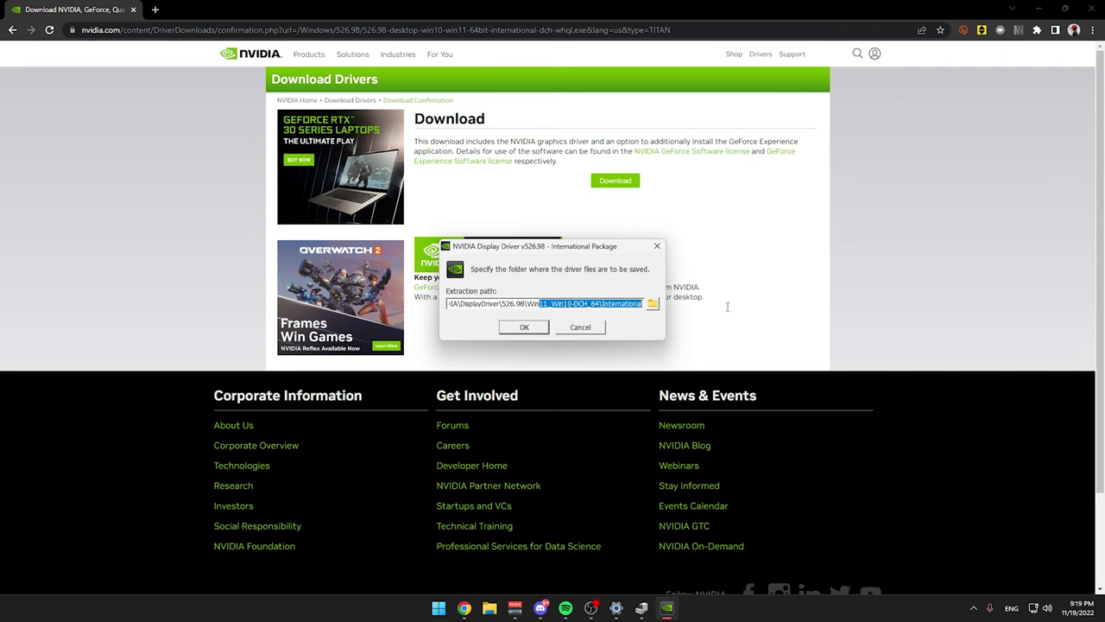
click(540, 328)
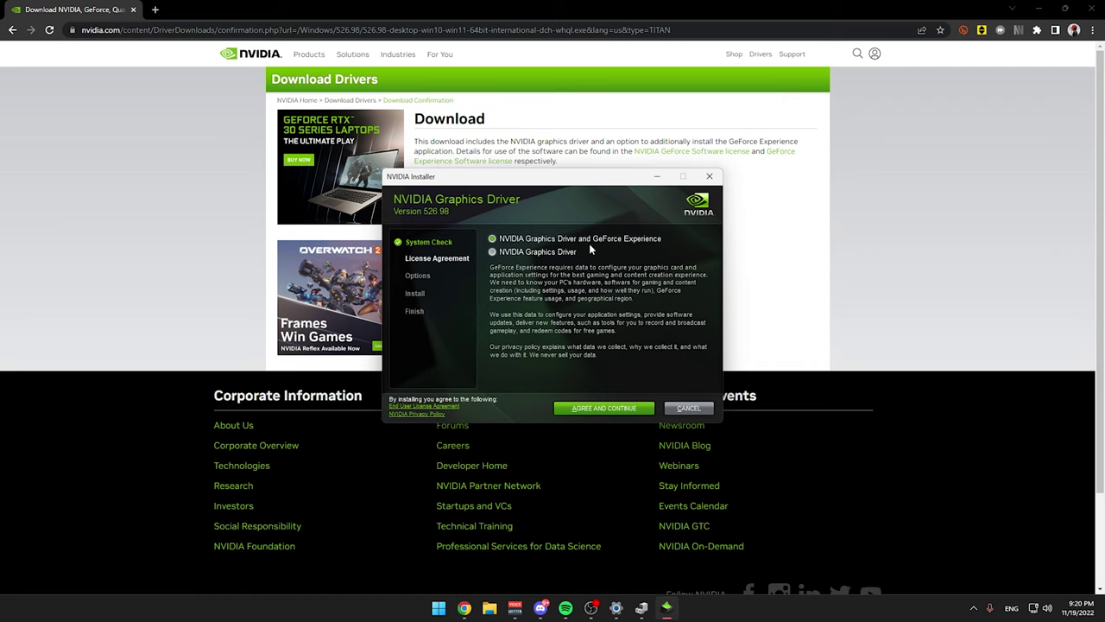
- Accept the licence for the driver with GeForce Experience, examine the Custom (Advanced) installation options, and cancel the installer
click(589, 410)
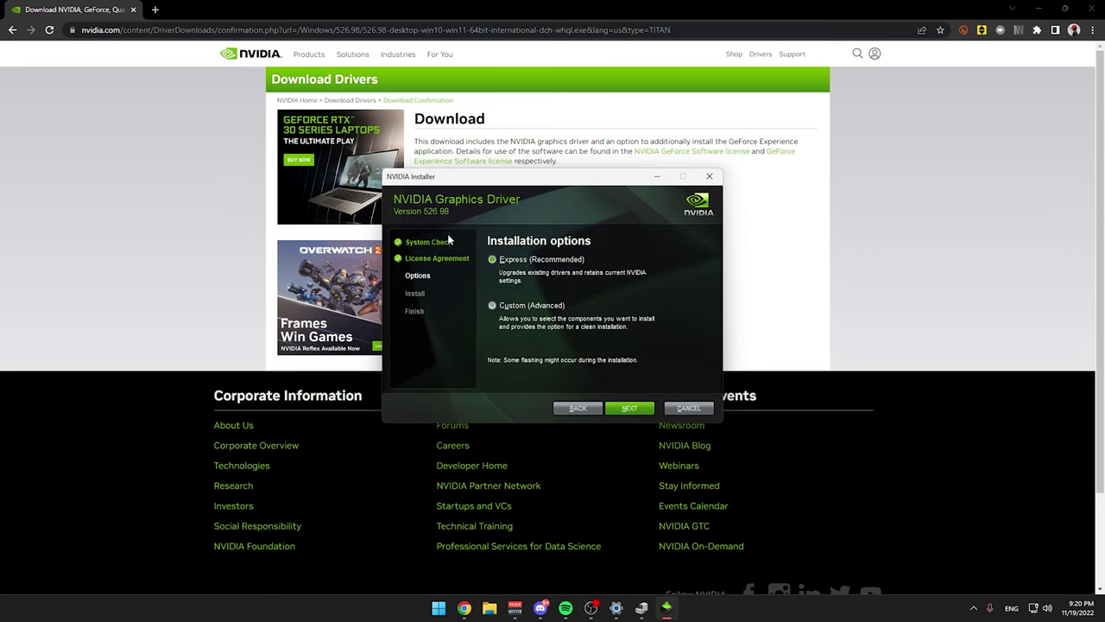
click(493, 307)
click(630, 408)
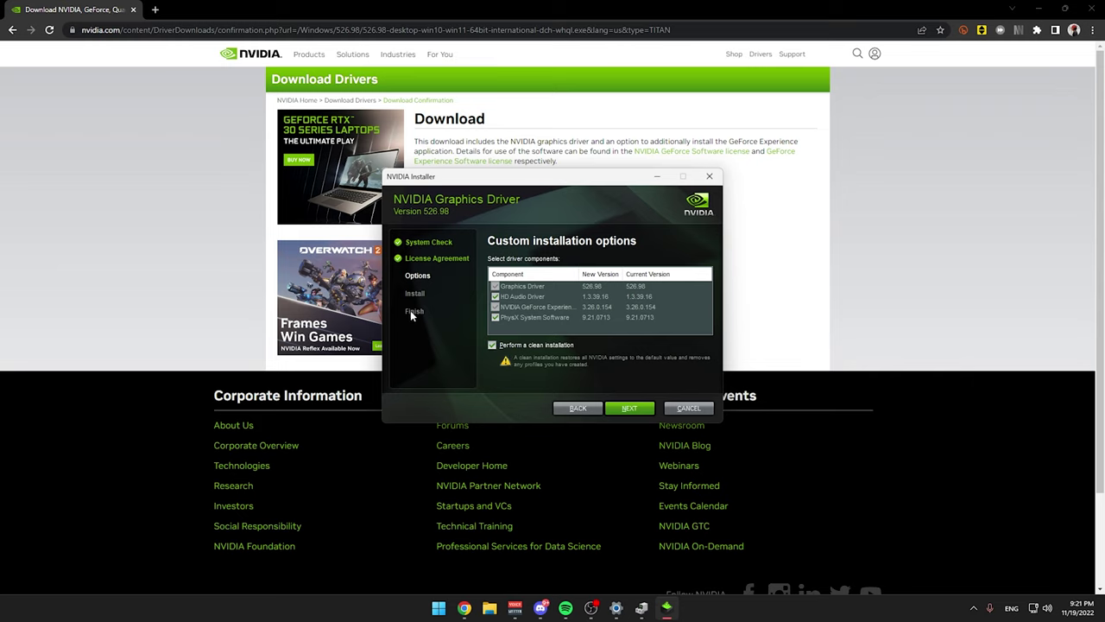
click(689, 410)
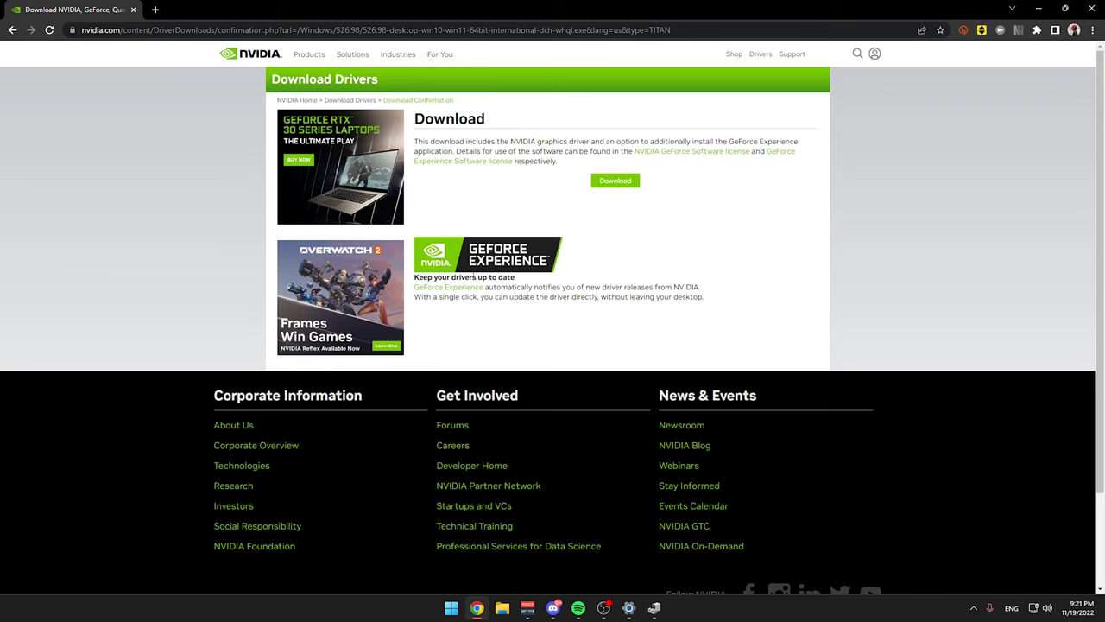
- Clear the desktop by minimizing the browser and closing Device Manager
click(1039, 9)
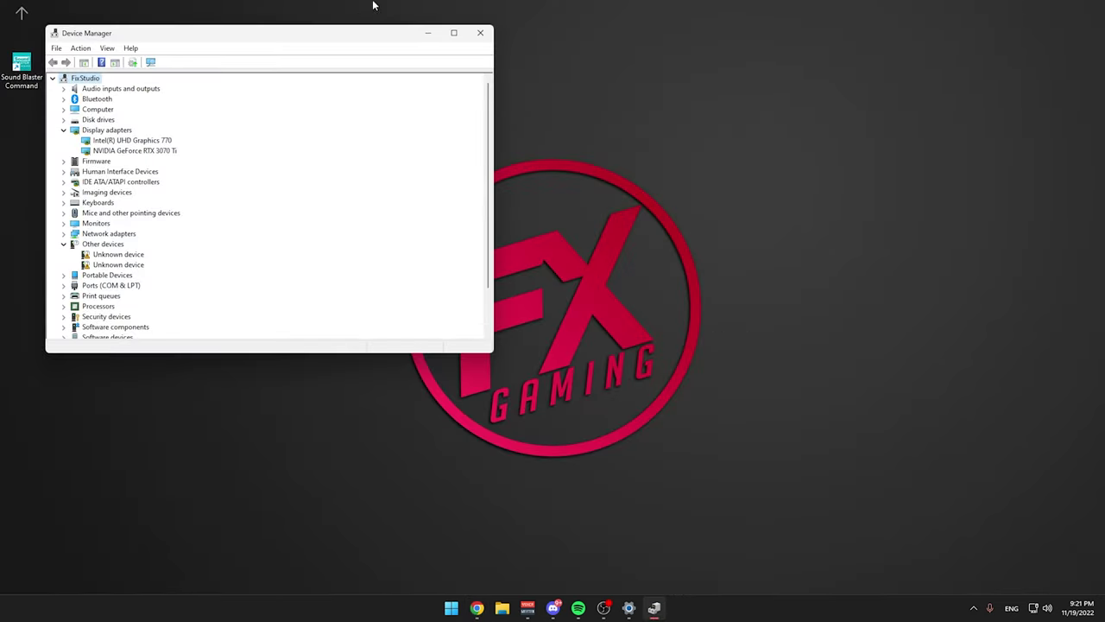
click(475, 31)
right_click(433, 241)
- Open GeForce Experience to look at its home page, and close it again
click(971, 598)
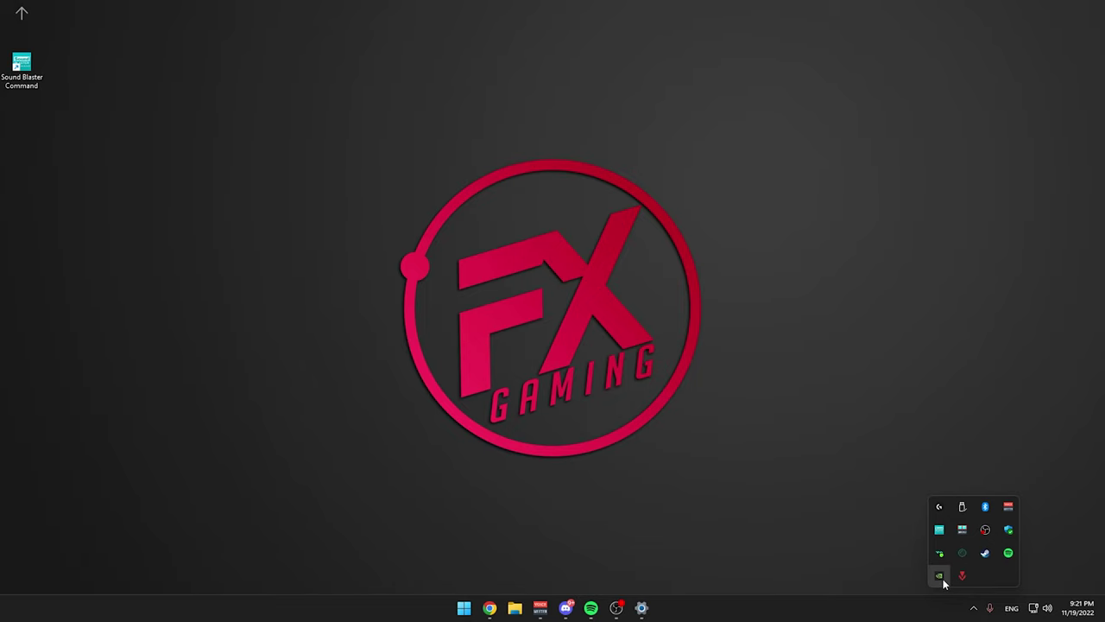
click(942, 577)
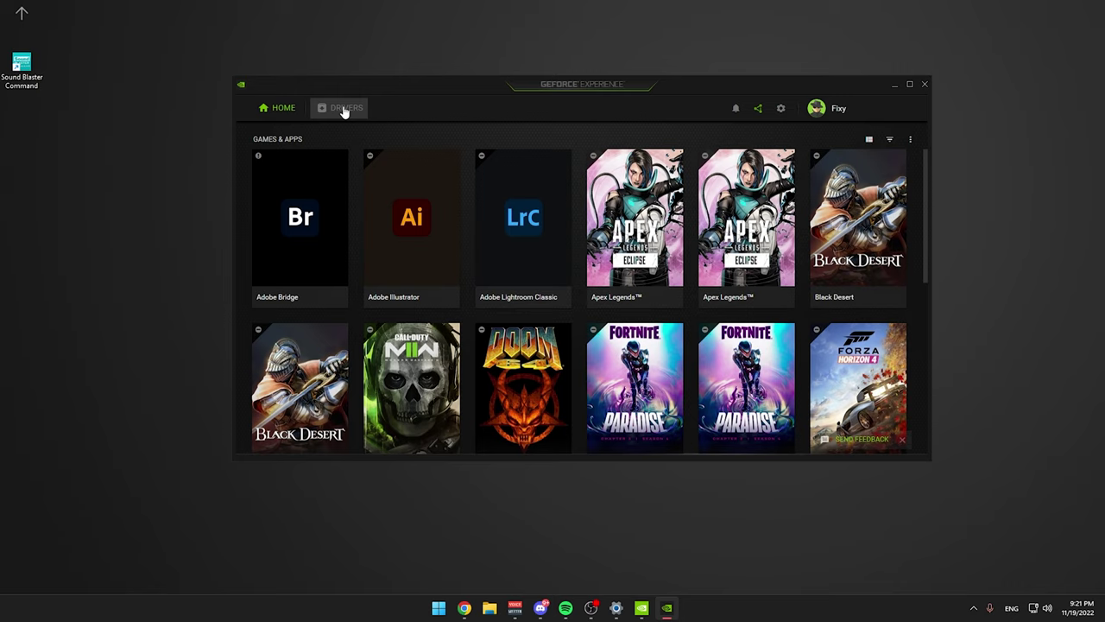
click(929, 85)
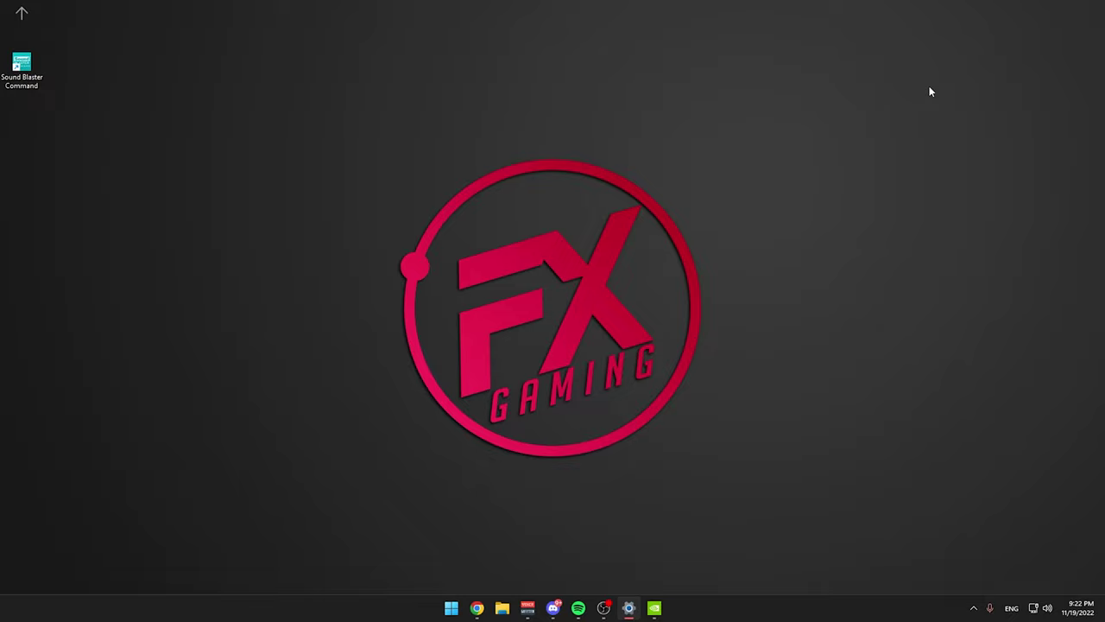
- Switch to the NVIDIA Control Panel and show the Manage 3D settings page
mouse_move(570, 602)
mouse_move(653, 611)
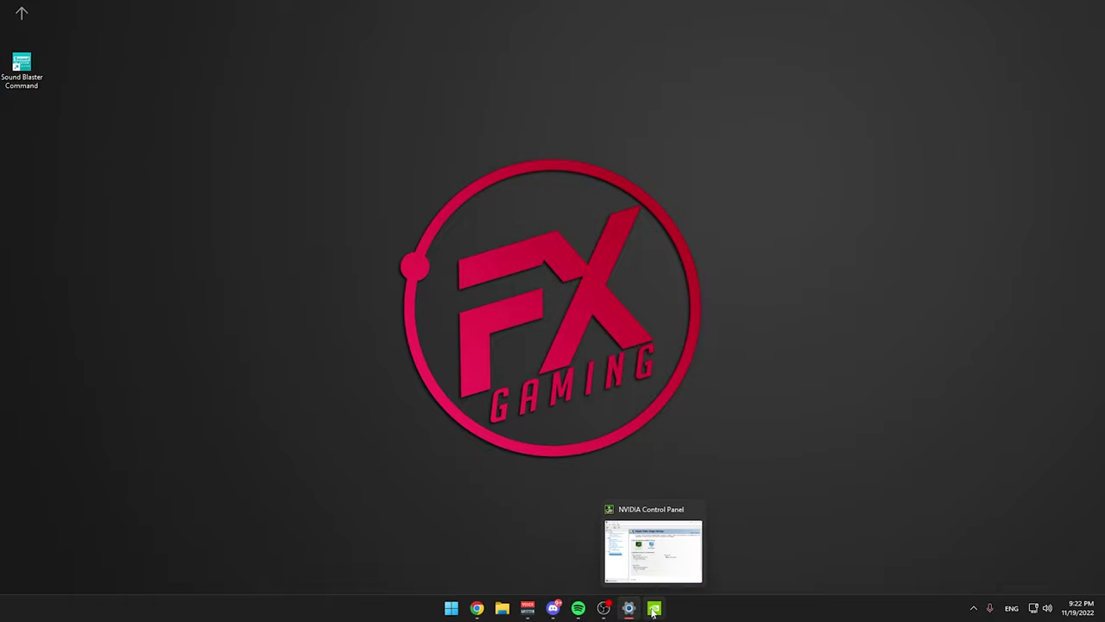
click(654, 611)
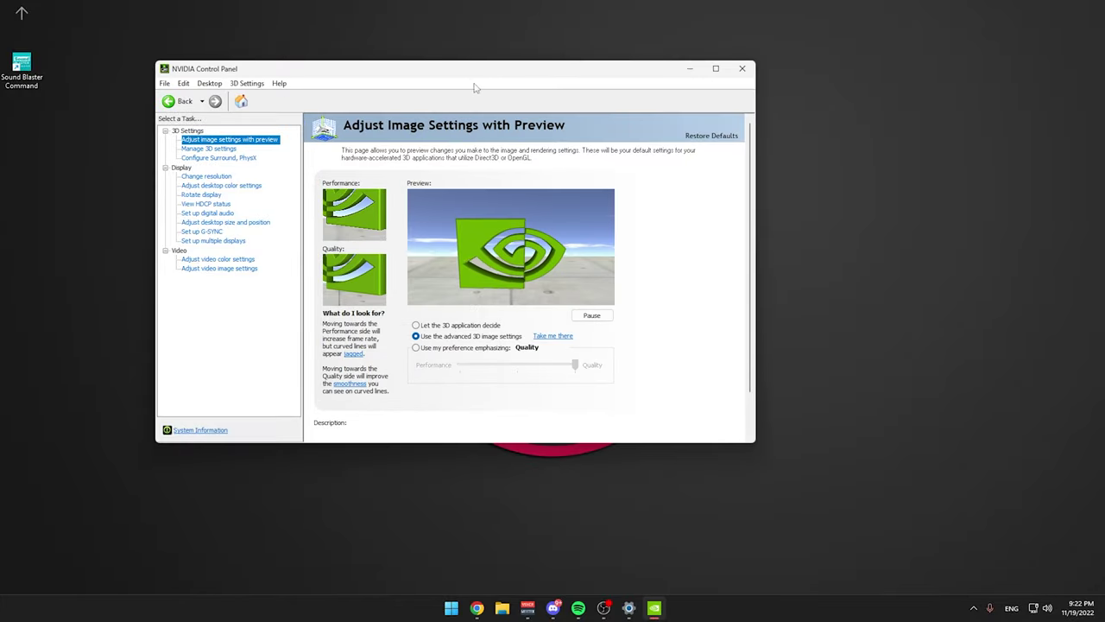
click(690, 72)
right_click(485, 168)
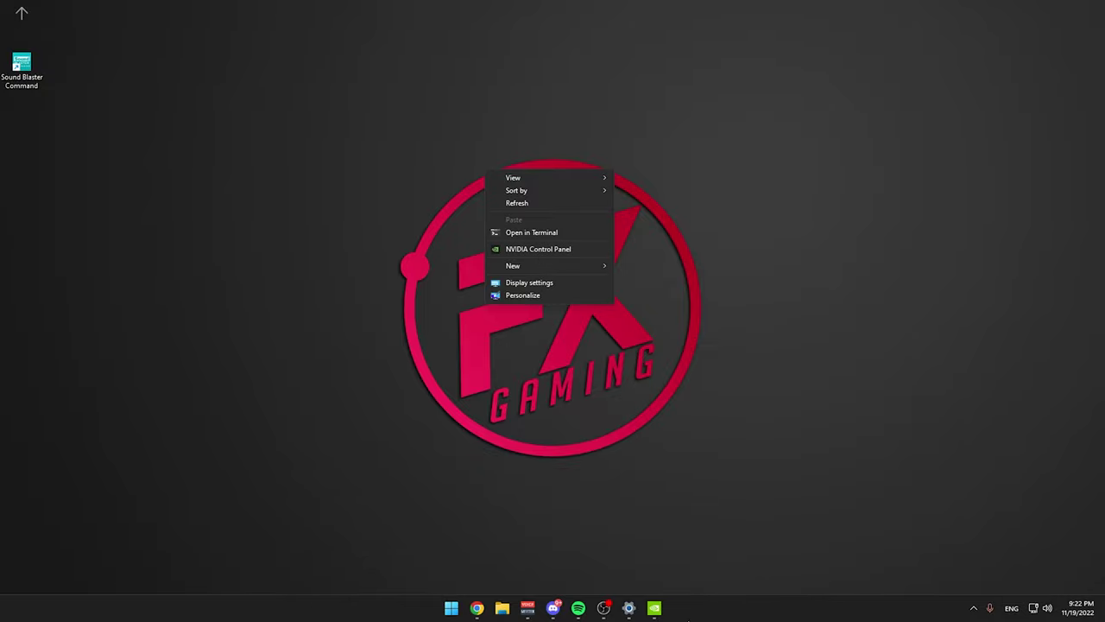
click(538, 251)
drag(423, 71, 534, 85)
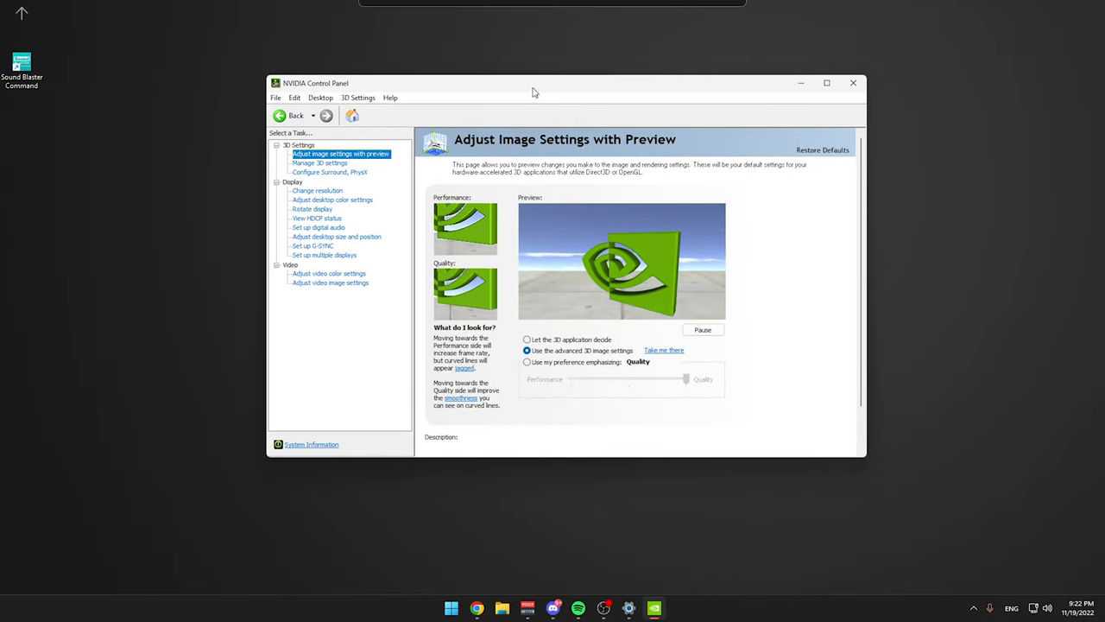
click(321, 164)
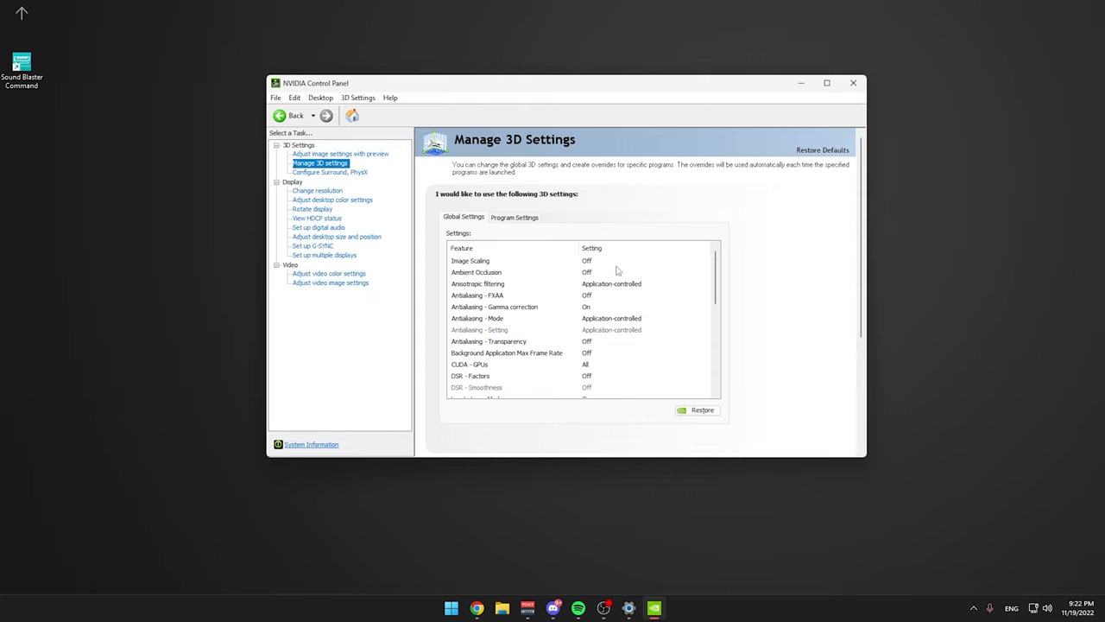
- Examine the list of programs that can have their own 3D settings, and return to the global settings
click(505, 218)
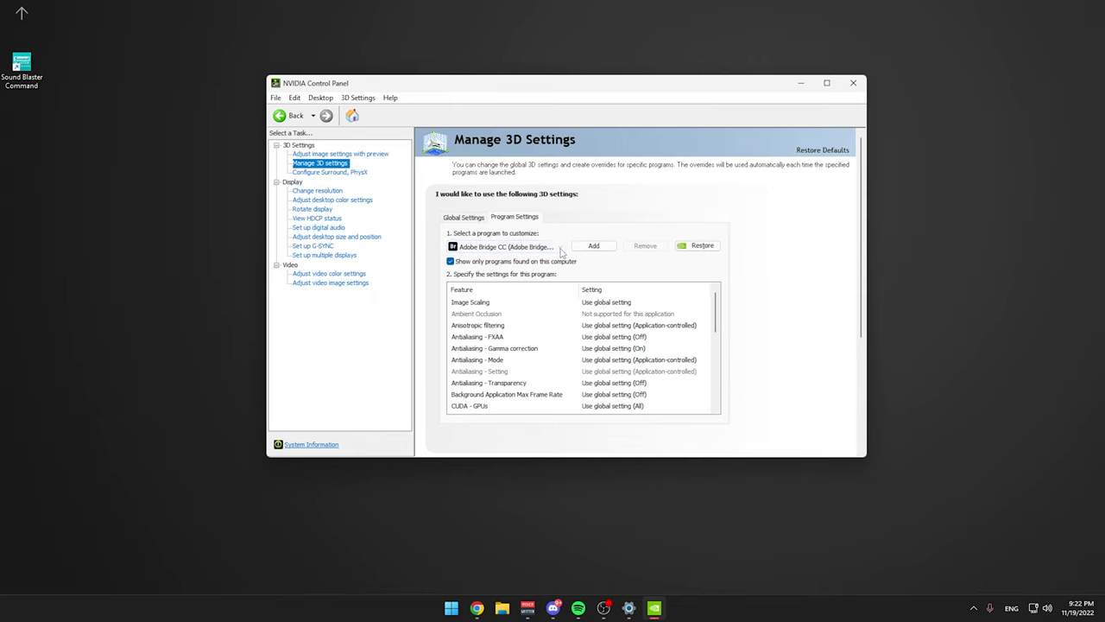
scroll(493, 350, down, 3)
click(562, 247)
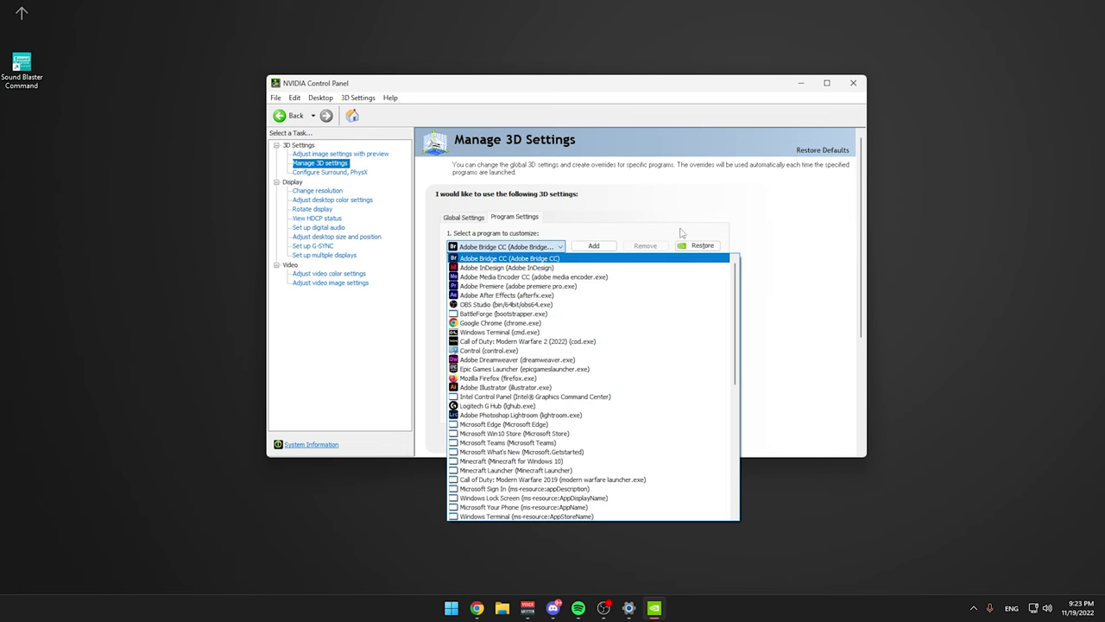
click(473, 218)
click(472, 218)
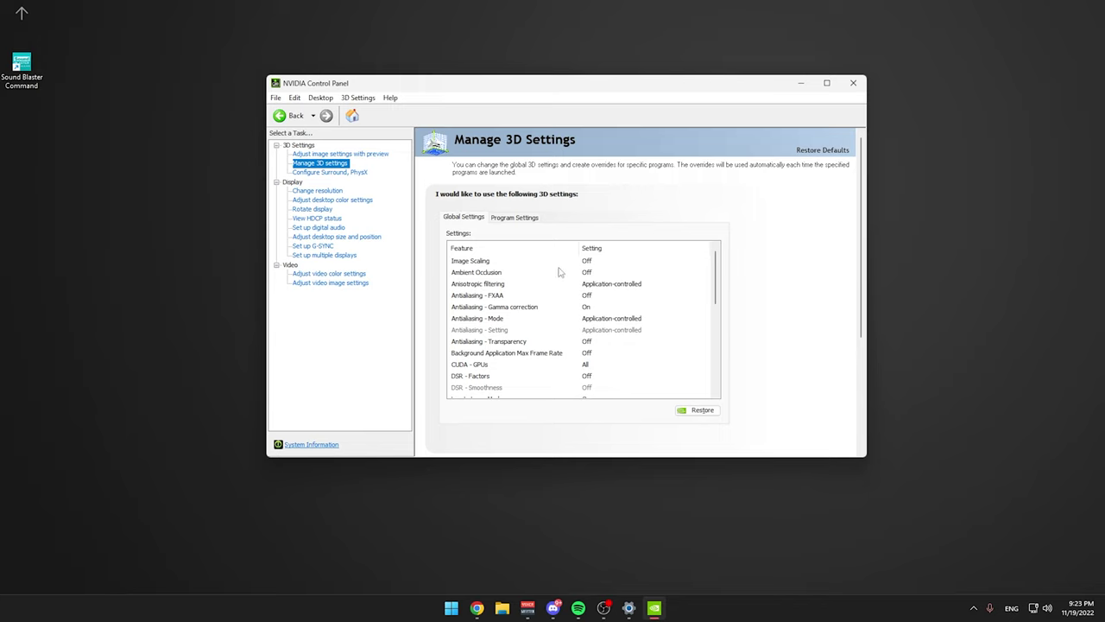
- Keep Low Latency Mode at On in the global 3D settings
scroll(597, 274, down, 1)
scroll(682, 315, down, 2)
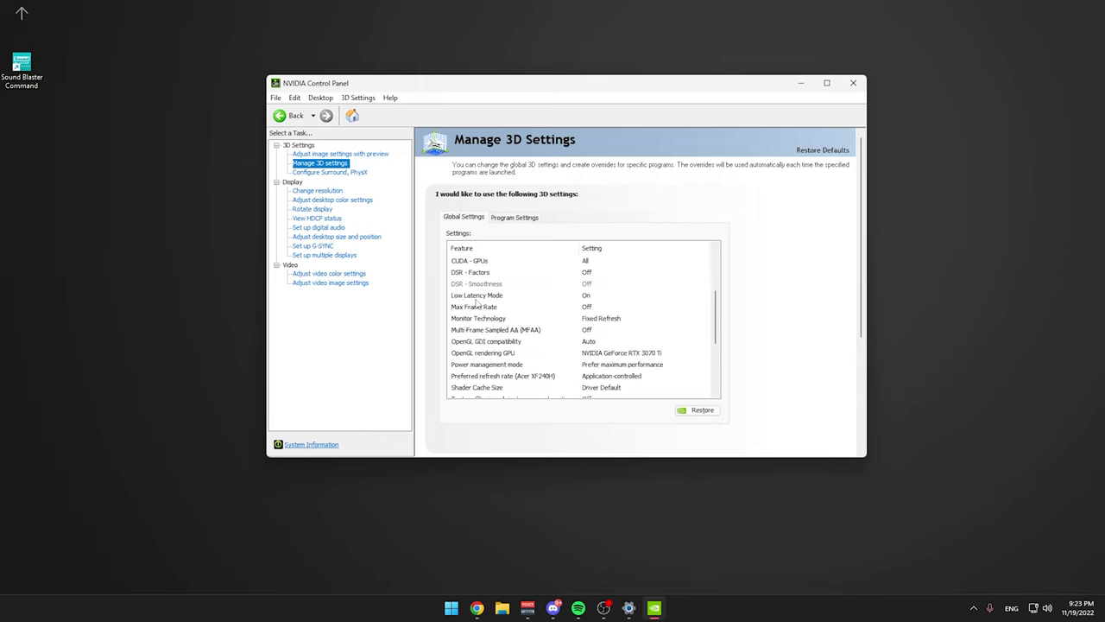
click(586, 300)
click(589, 299)
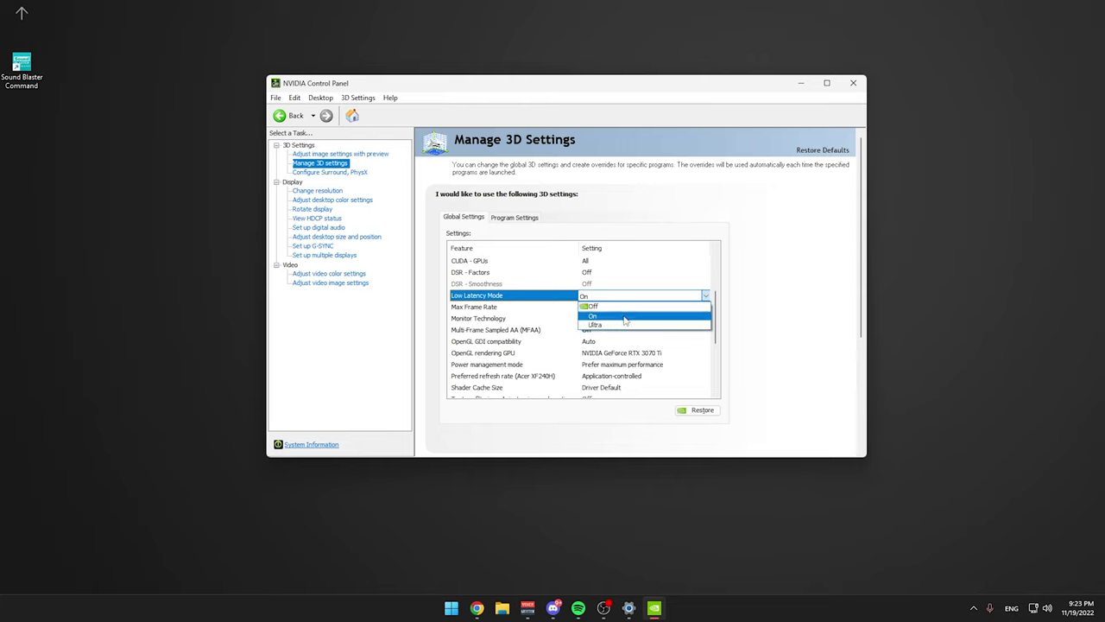
click(432, 318)
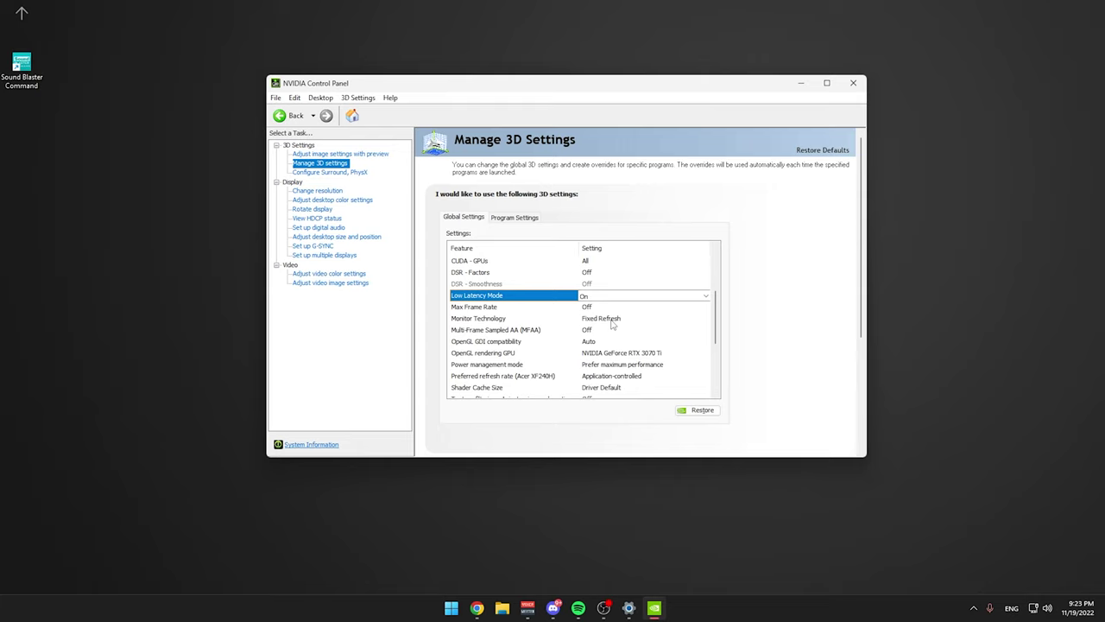
- Set Monitor Technology to Fixed Refresh and the OpenGL rendering GPU to NVIDIA GeForce RTX 3070 Ti
click(613, 320)
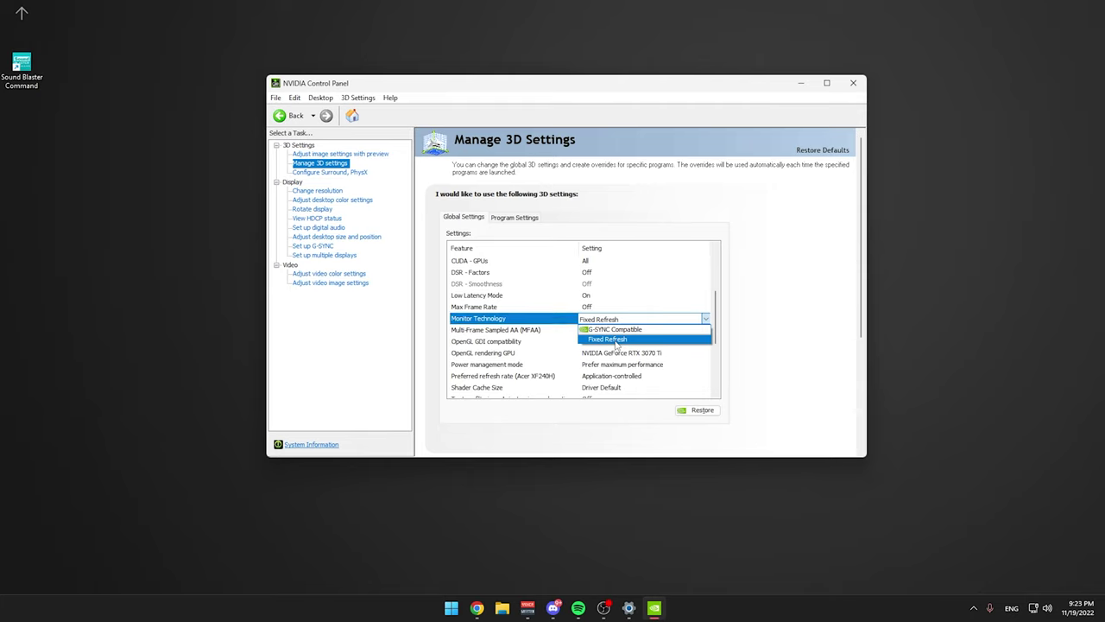
click(621, 340)
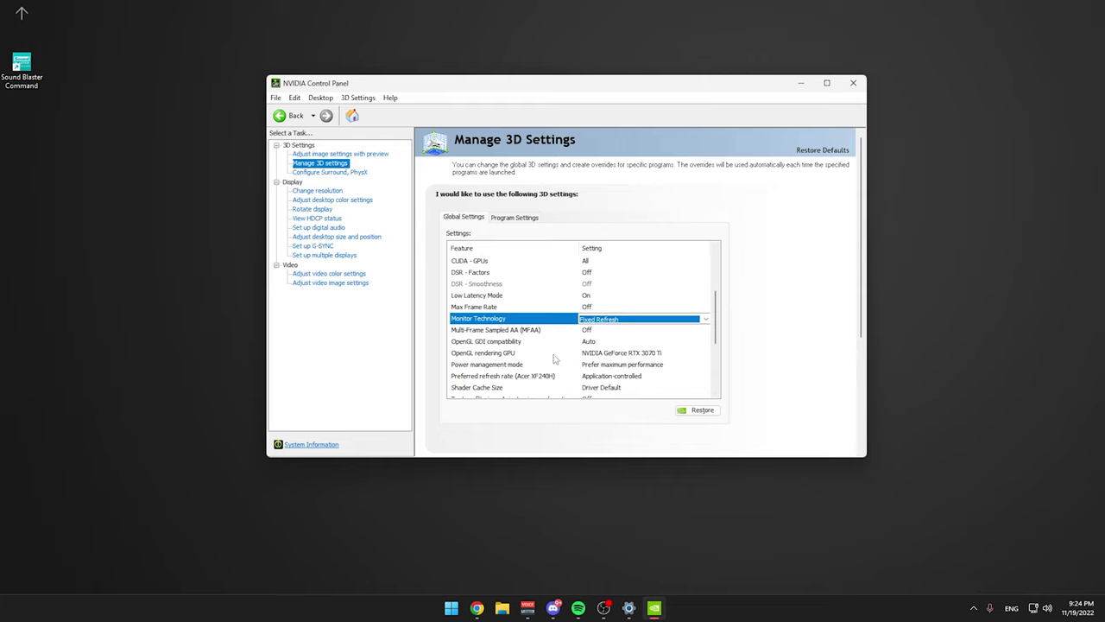
click(699, 355)
click(699, 359)
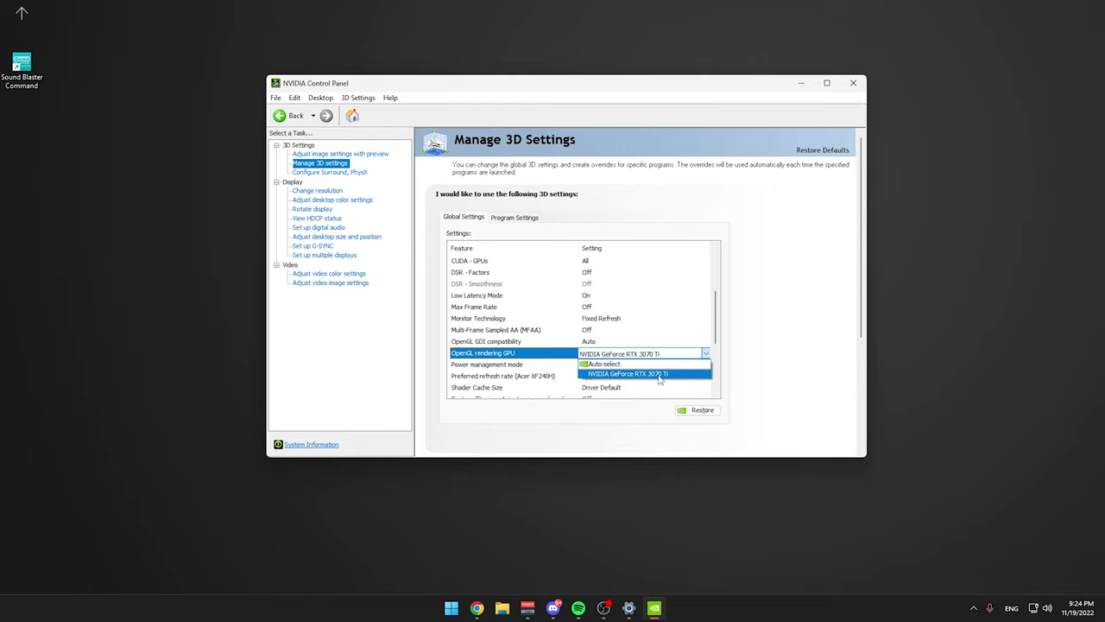
click(660, 374)
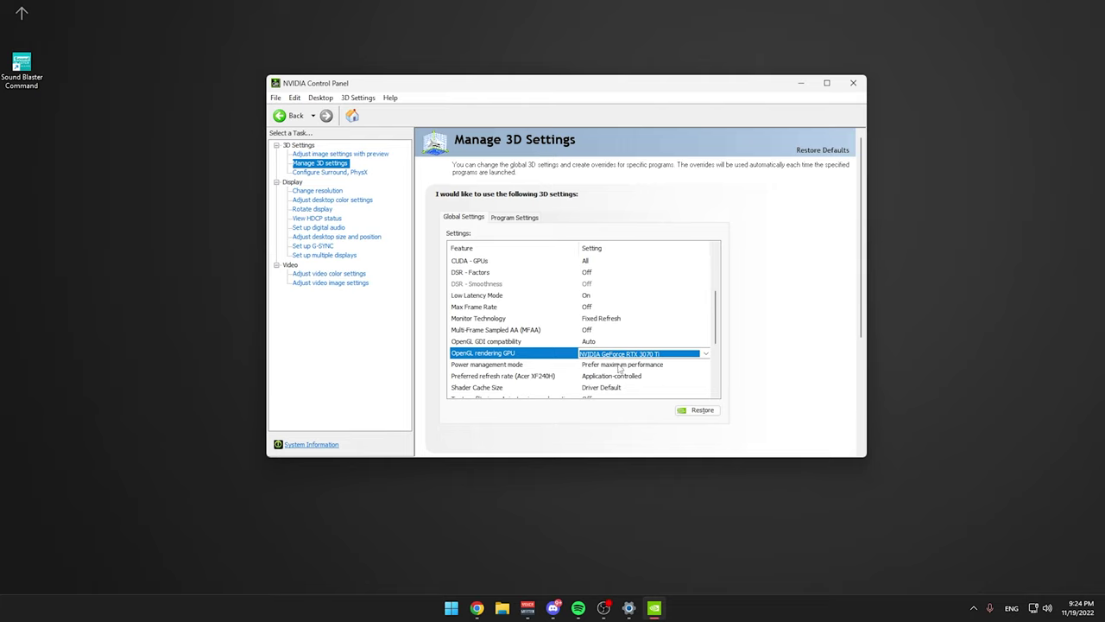
- Set the power management mode to Prefer maximum performance
click(620, 368)
click(705, 365)
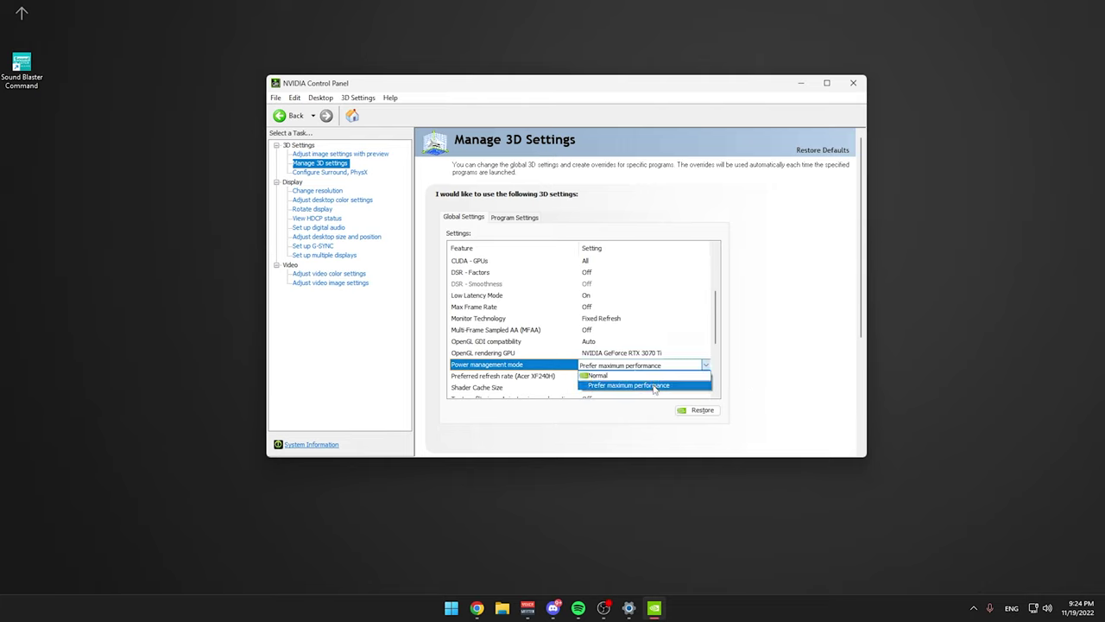
click(653, 386)
- Set the preferred refresh rate for the Acer XF240H monitor to Highest available
scroll(643, 354, down, 2)
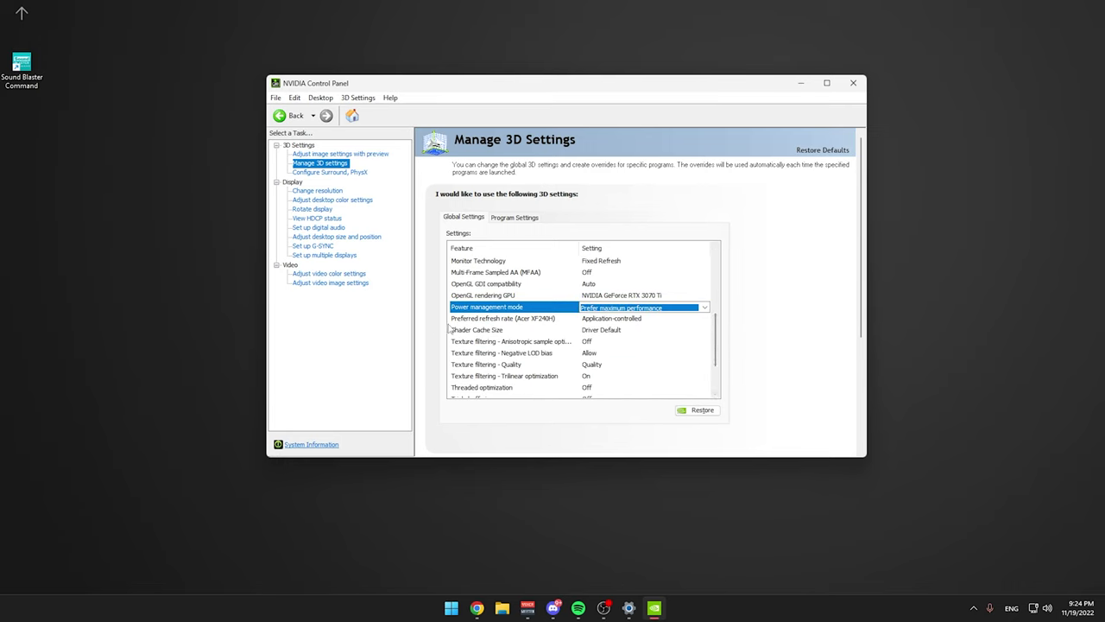
click(625, 319)
click(625, 320)
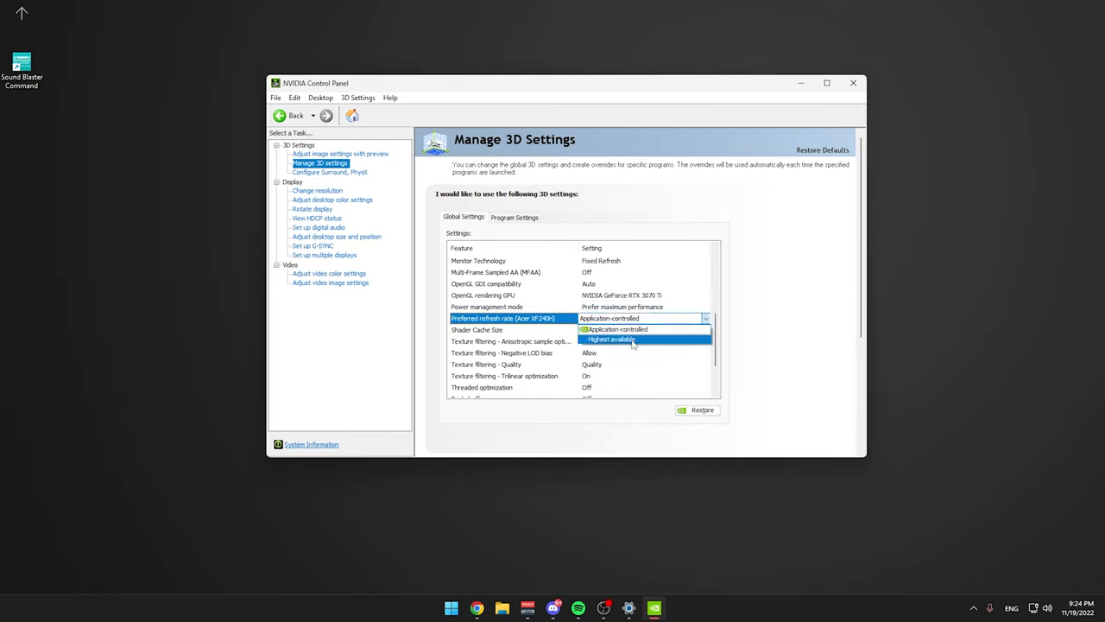
click(630, 343)
click(616, 312)
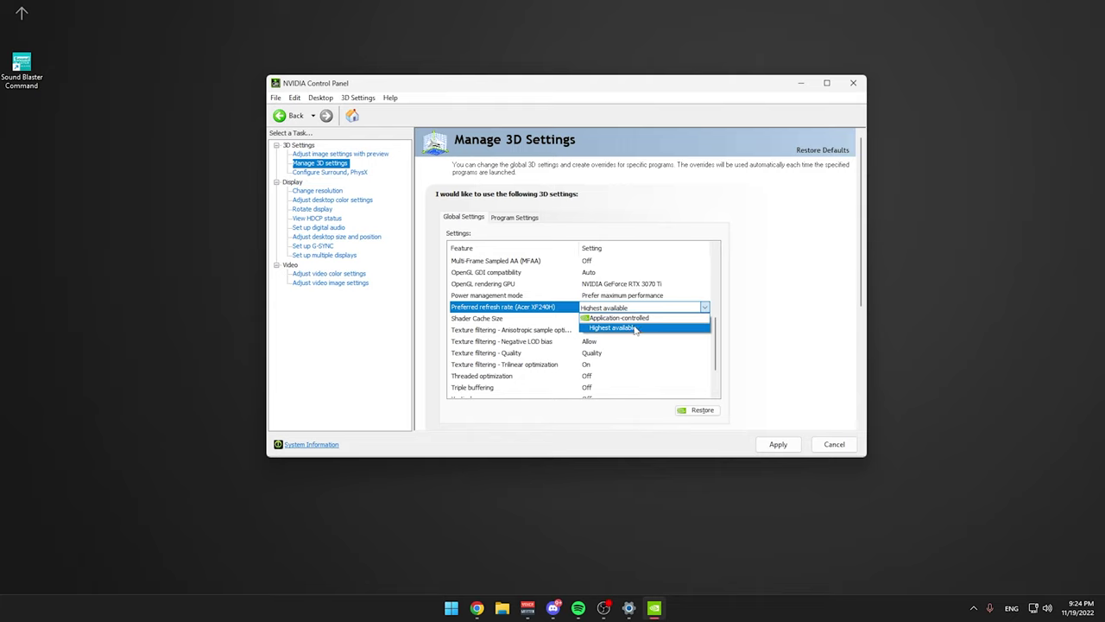
click(635, 329)
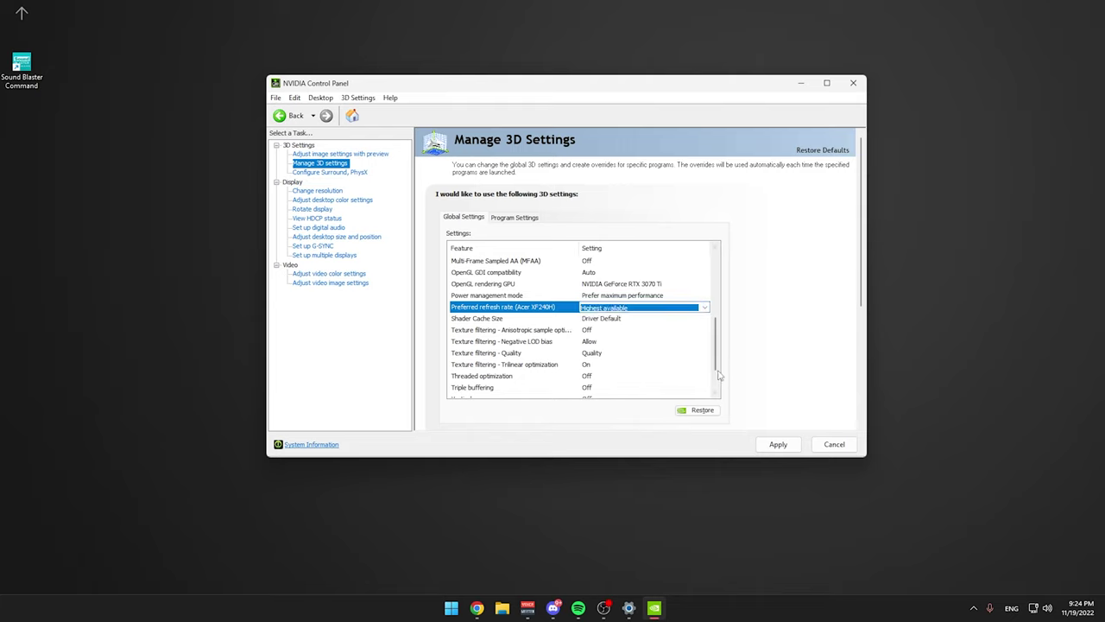
- Look through the available Shader Cache Size options and close the list without choosing one
click(622, 320)
click(621, 319)
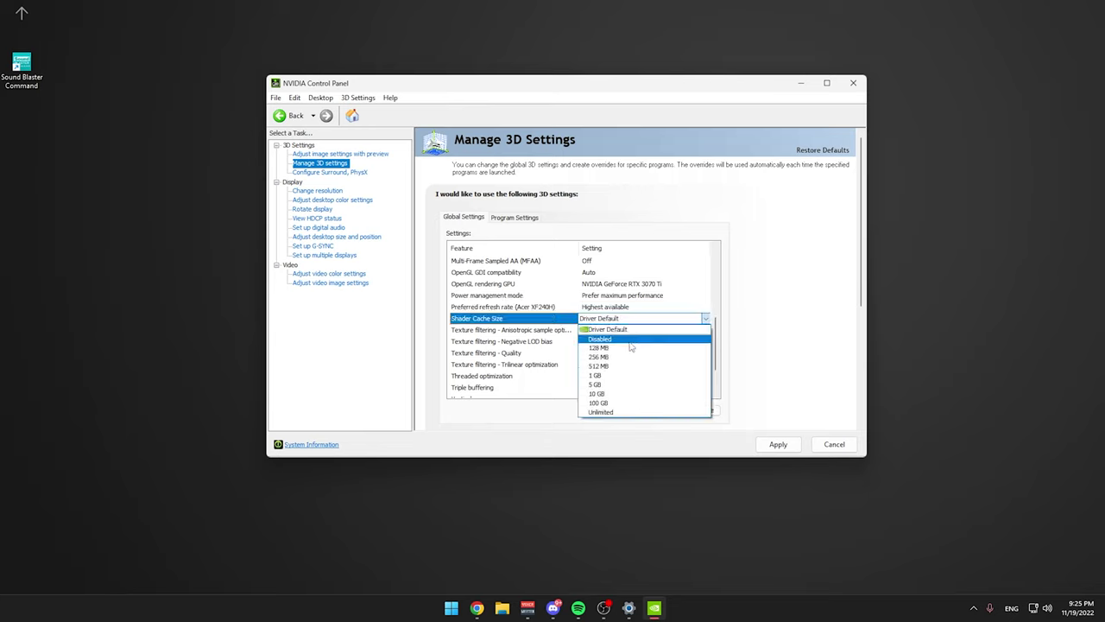
click(716, 338)
- Set Texture filtering - Quality to Quality
scroll(716, 339, down, 2)
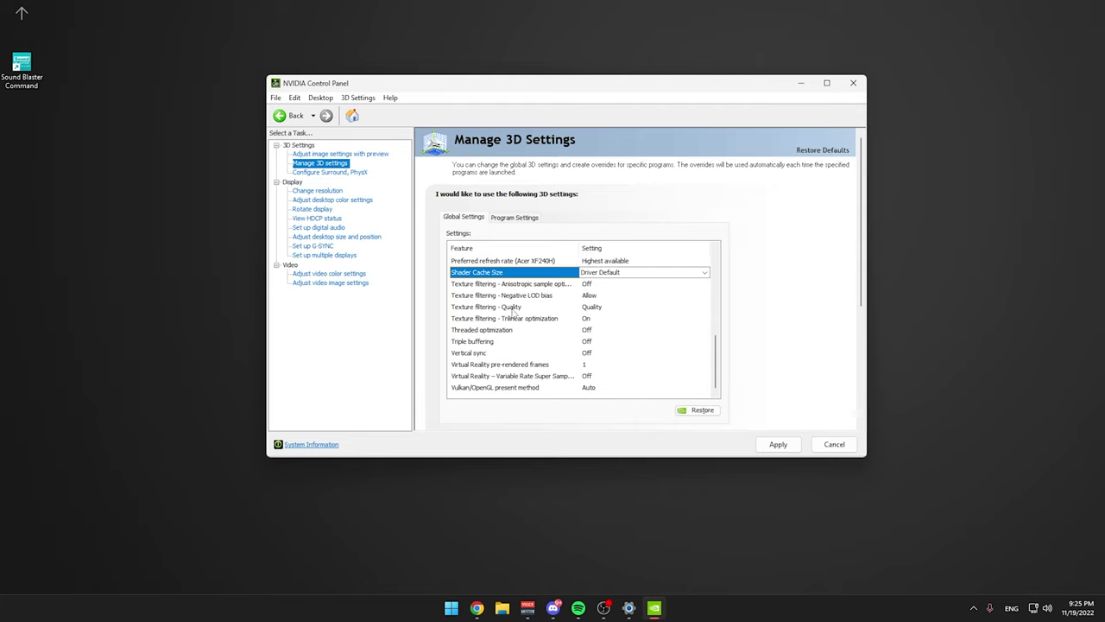
click(594, 312)
click(594, 314)
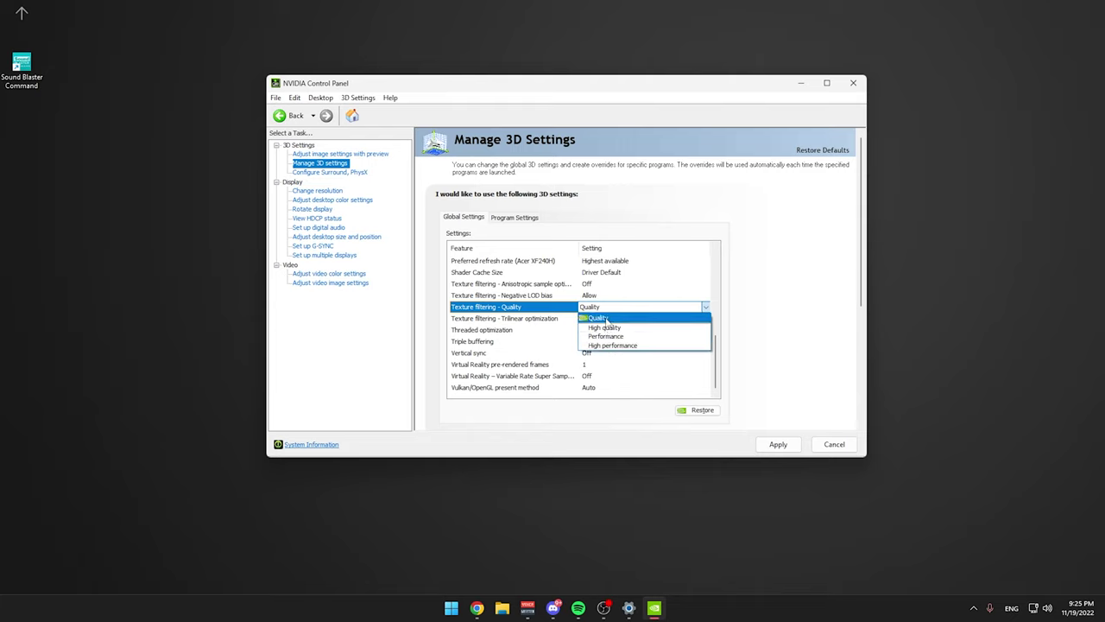
click(598, 318)
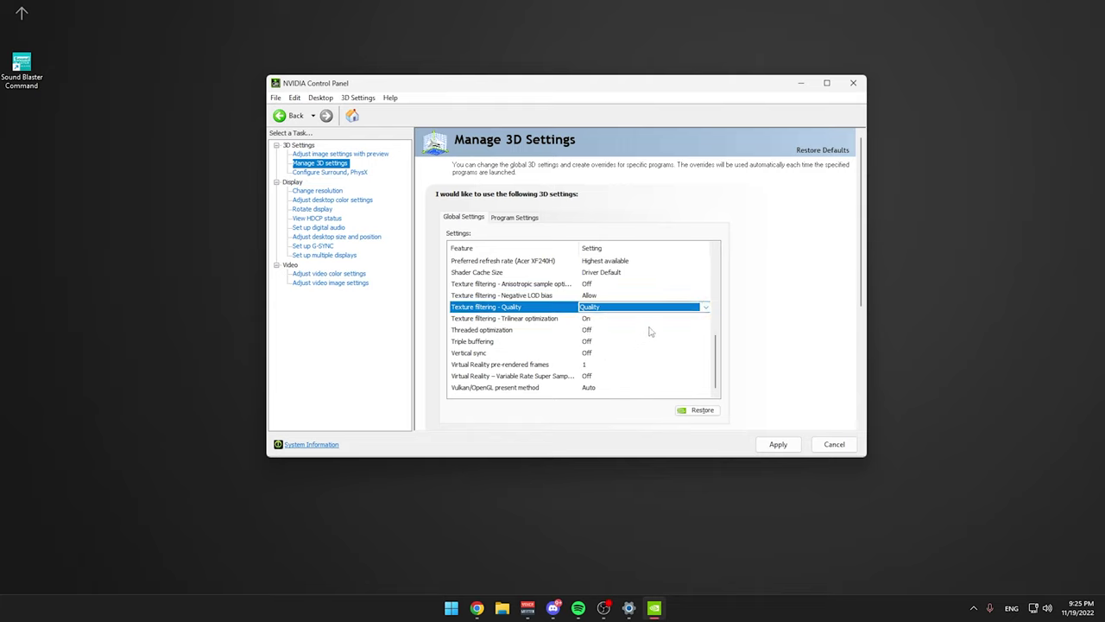
click(706, 308)
click(707, 308)
- Set Threaded optimization to On
click(587, 331)
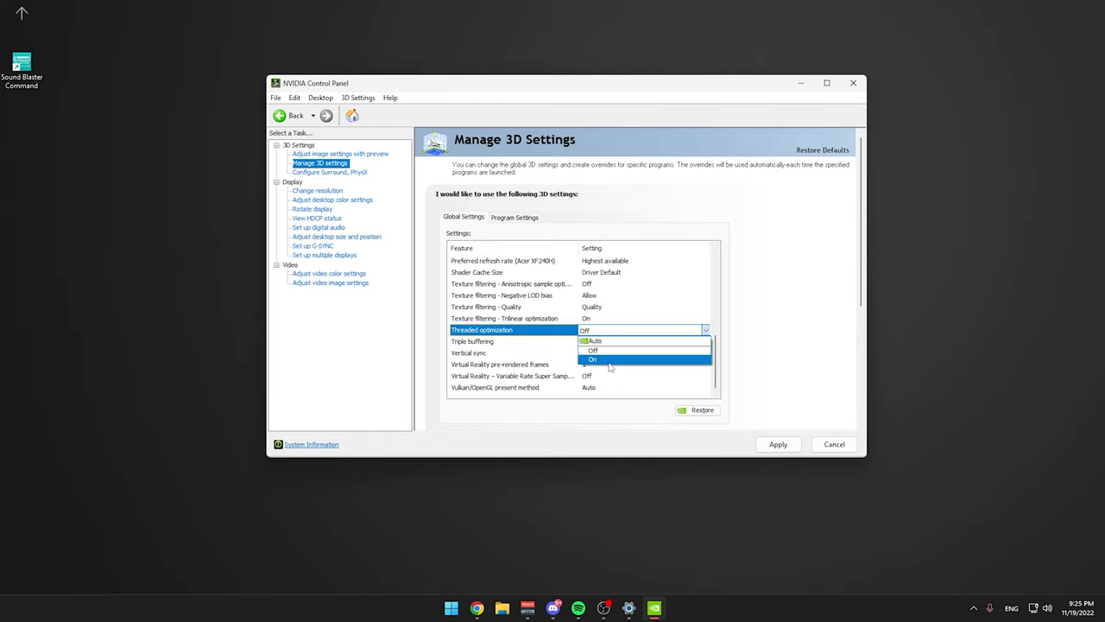
click(610, 366)
scroll(601, 369, up, 7)
scroll(627, 350, down, 5)
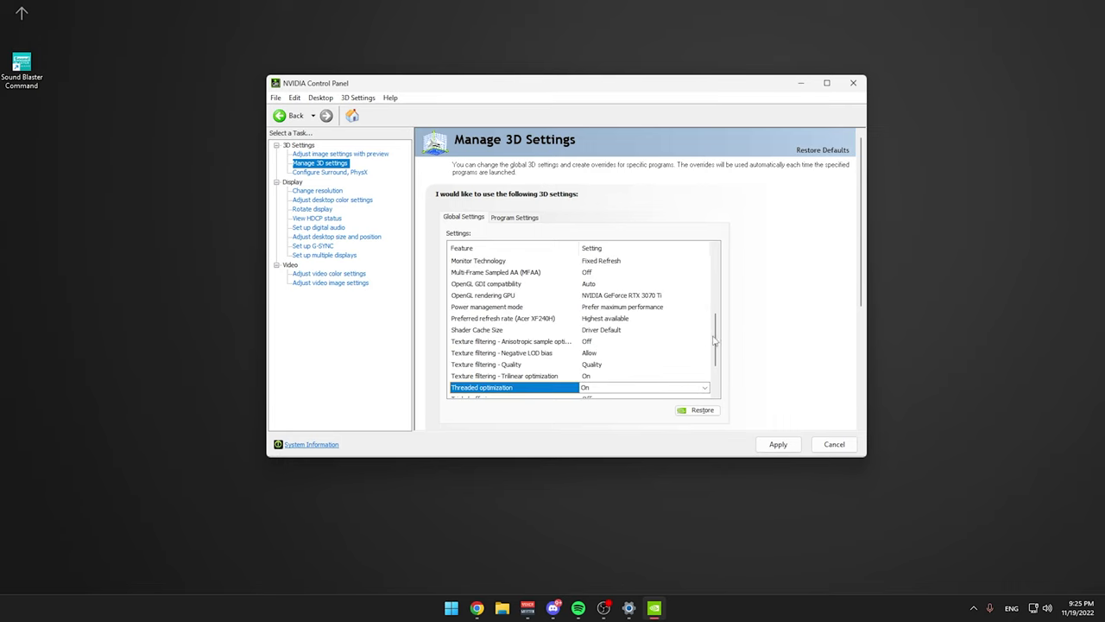
- Set Threaded optimization to Auto
scroll(714, 341, down, 2)
click(633, 331)
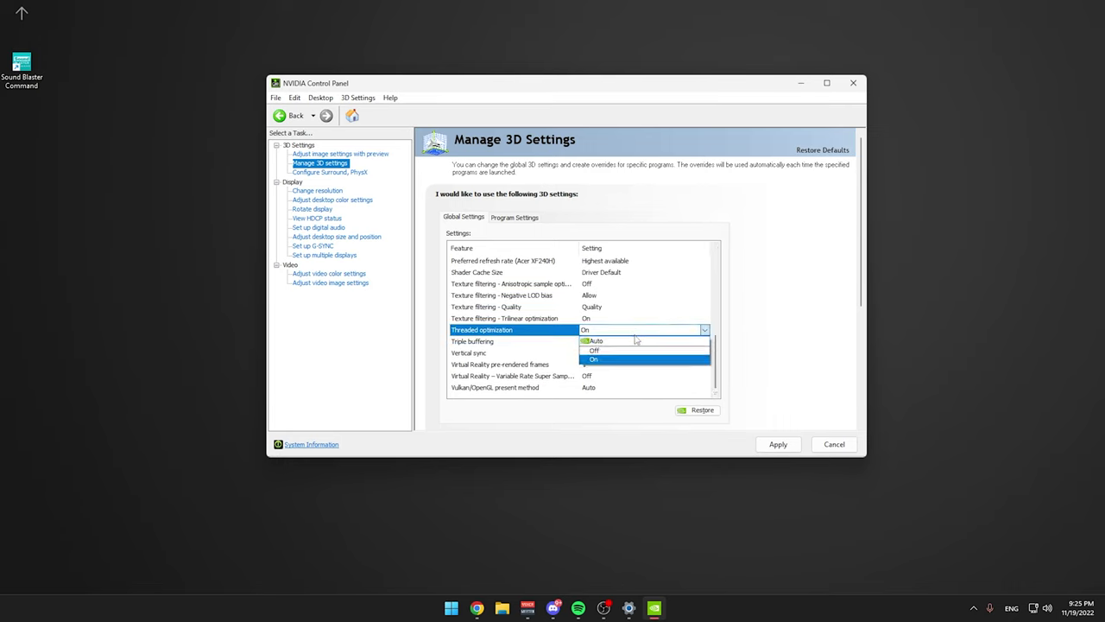
click(604, 341)
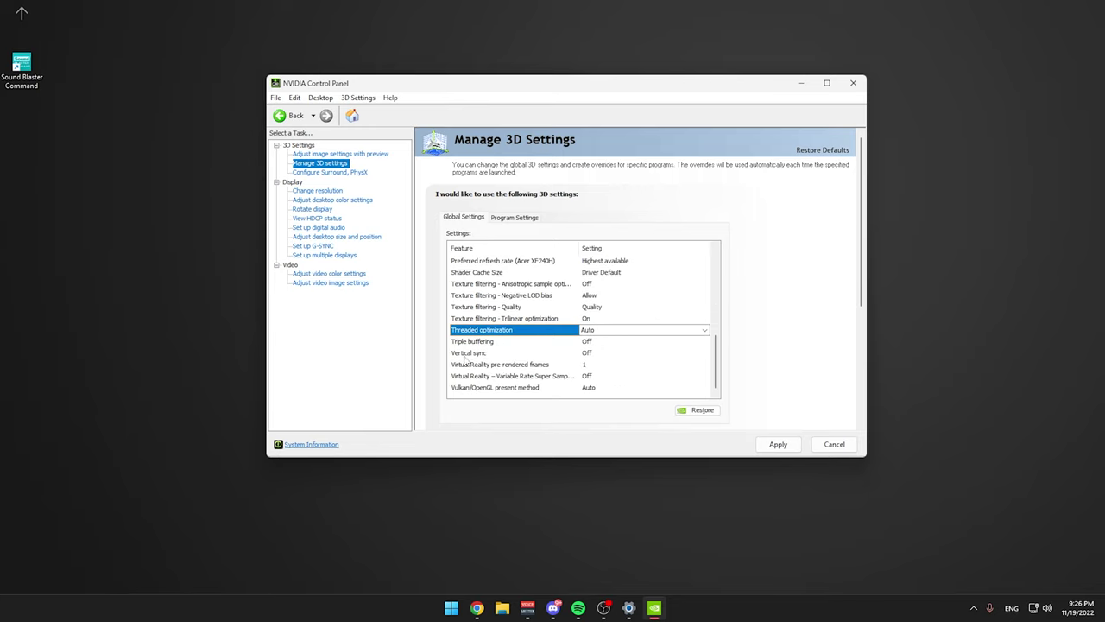
- Set Vertical sync to Off and apply the global 3D settings
click(590, 355)
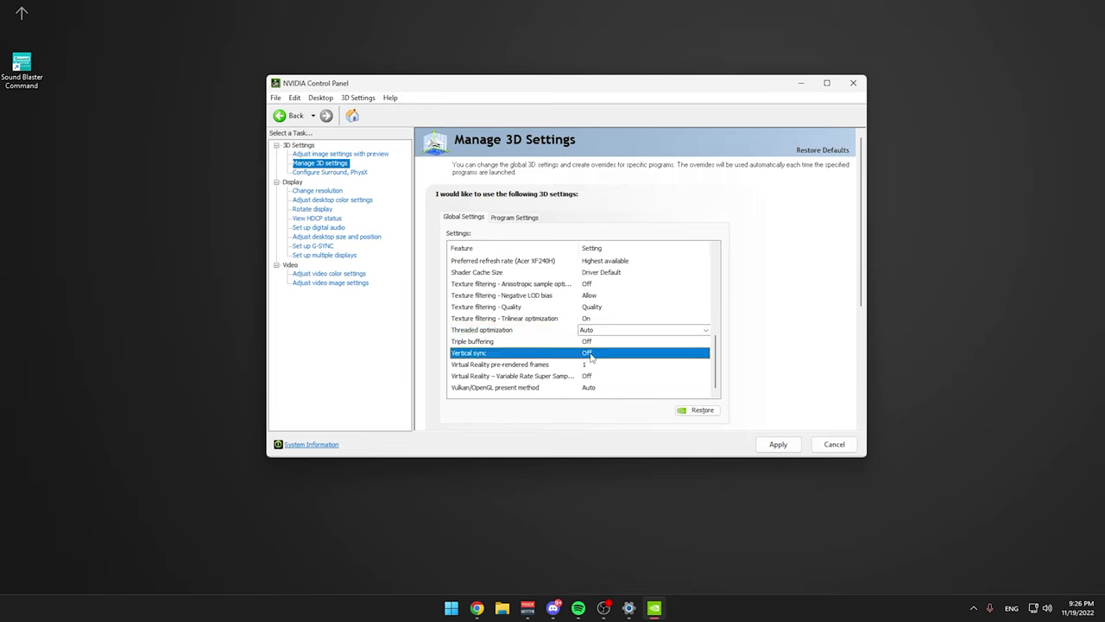
click(592, 355)
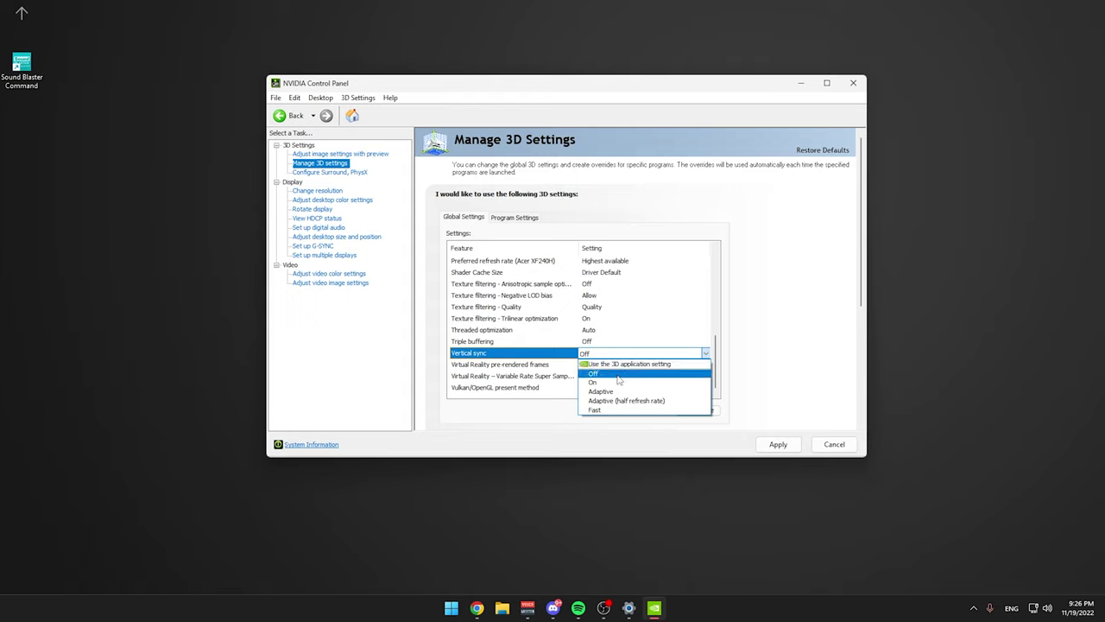
click(615, 374)
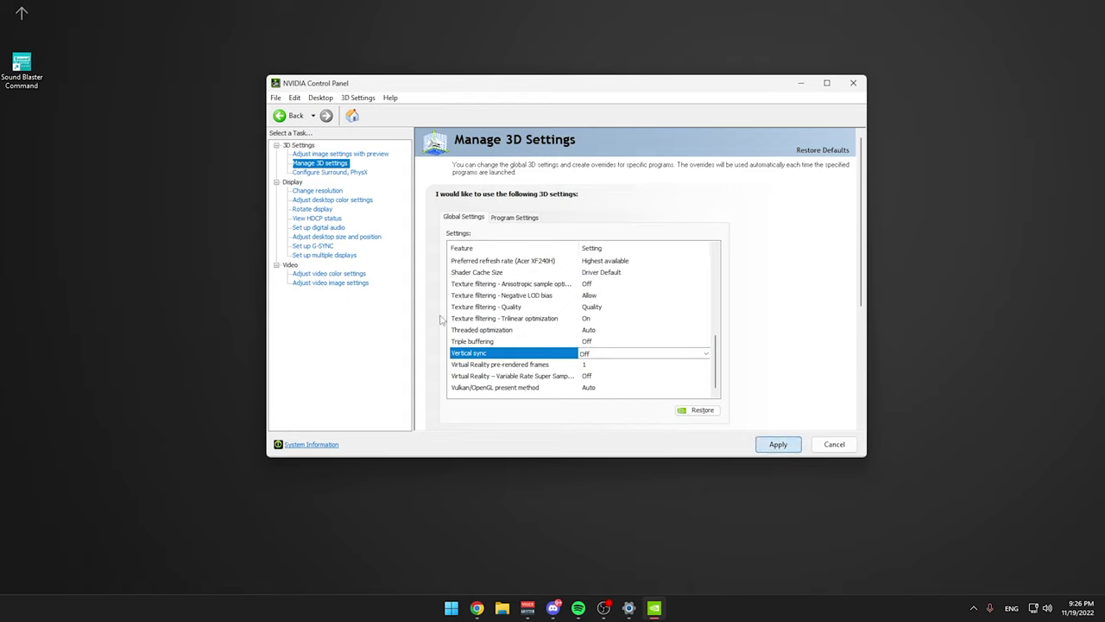
- Set the PhysX processor to NVIDIA GeForce RTX 3070 Ti in the Surround and PhysX configuration
click(337, 173)
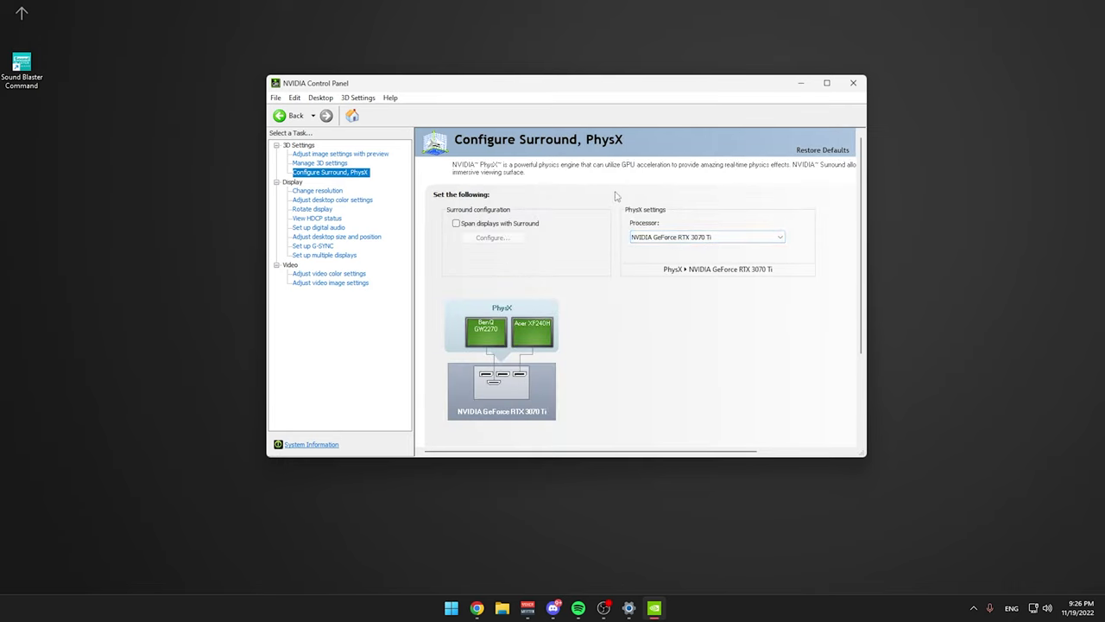
click(721, 239)
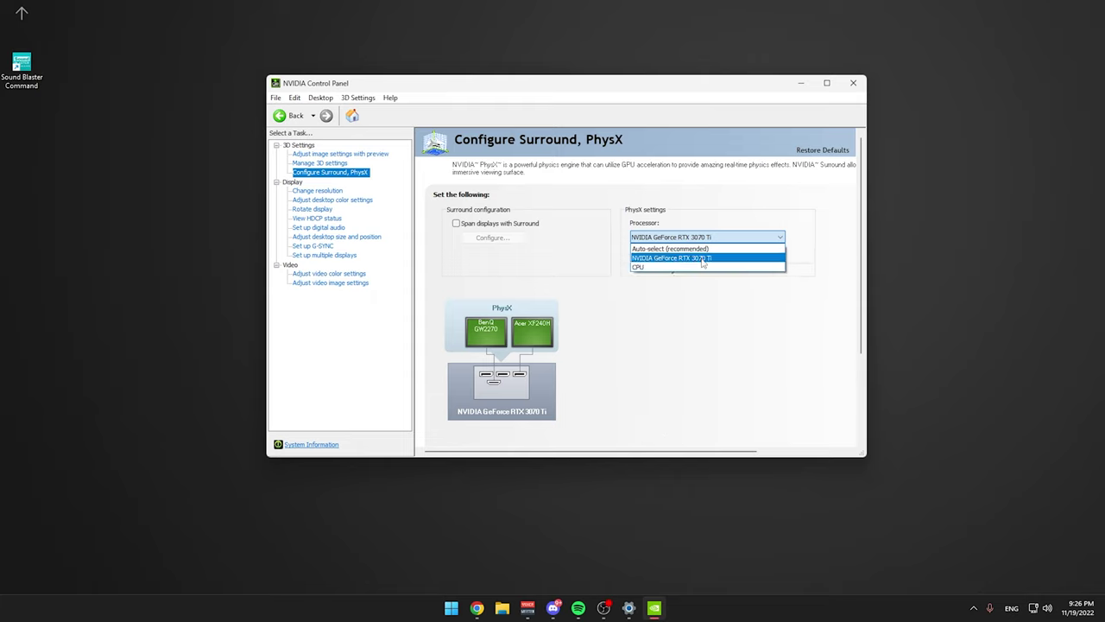
click(703, 258)
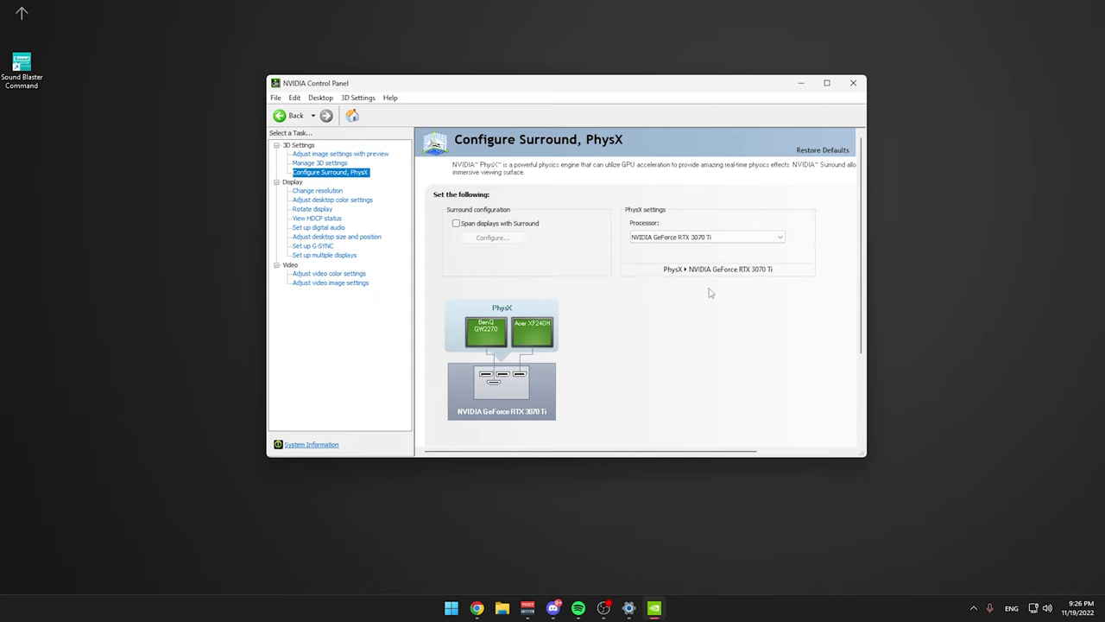
- Open the resolution settings for the Acer XF240H display and examine its available resolutions
click(311, 191)
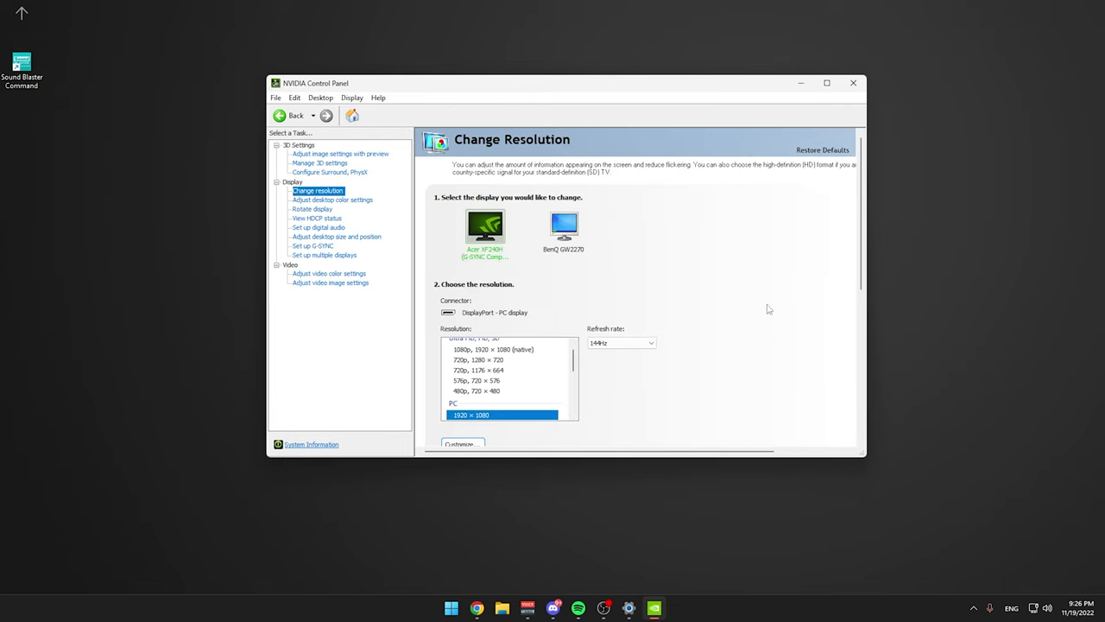
scroll(857, 242, down, 1)
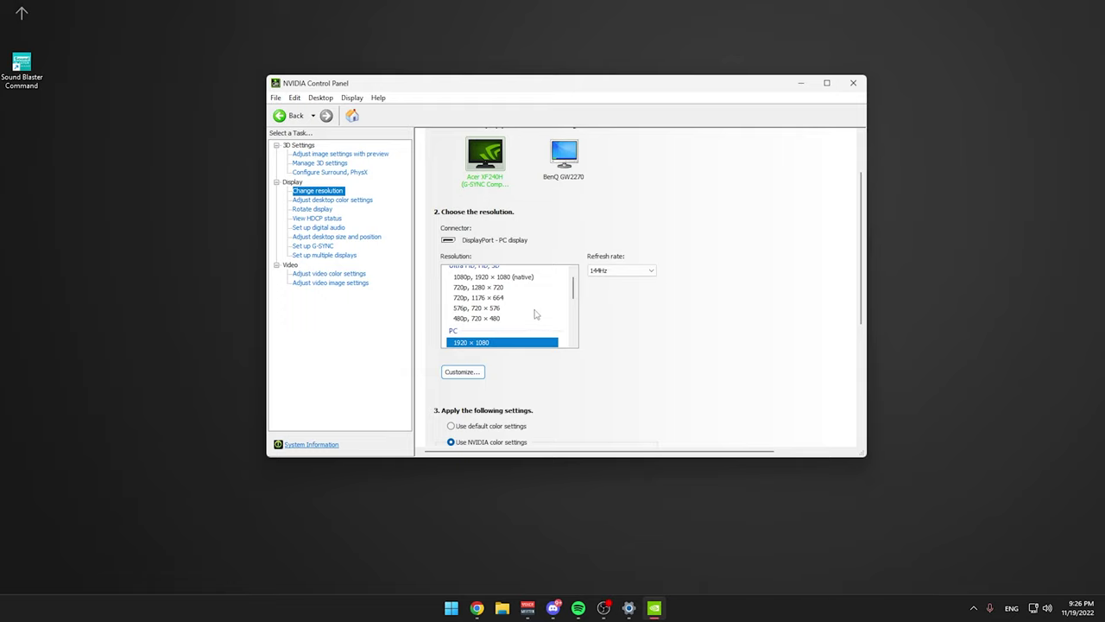
scroll(572, 290, up, 1)
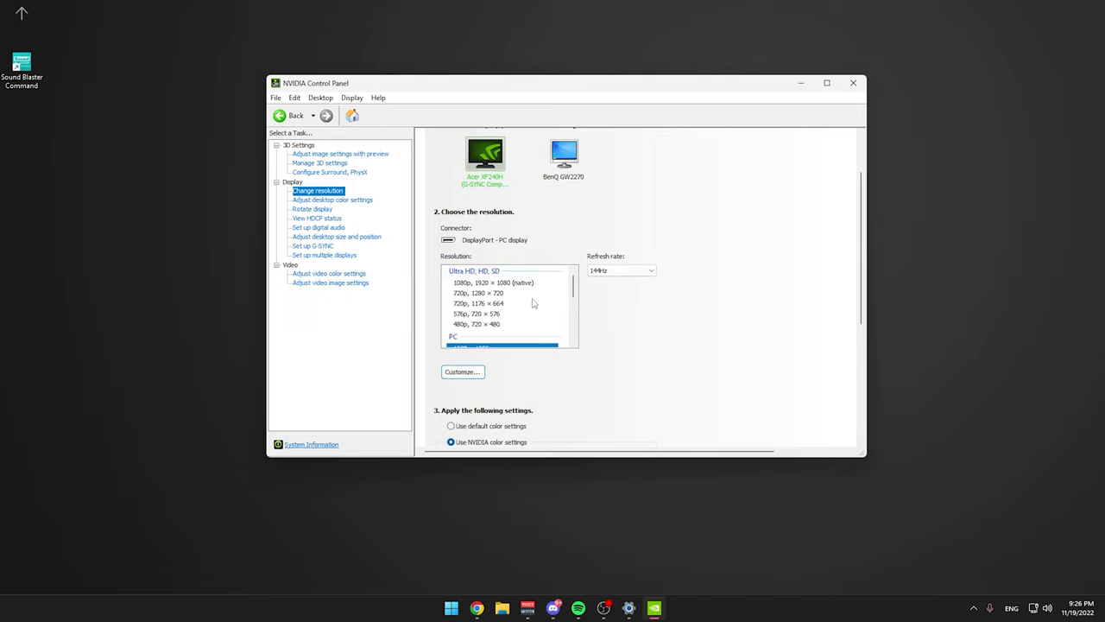
- Choose the 1080p, 1920 × 1080 (native) resolution with a 60Hz refresh rate for the Acer XF240H
click(470, 283)
click(621, 270)
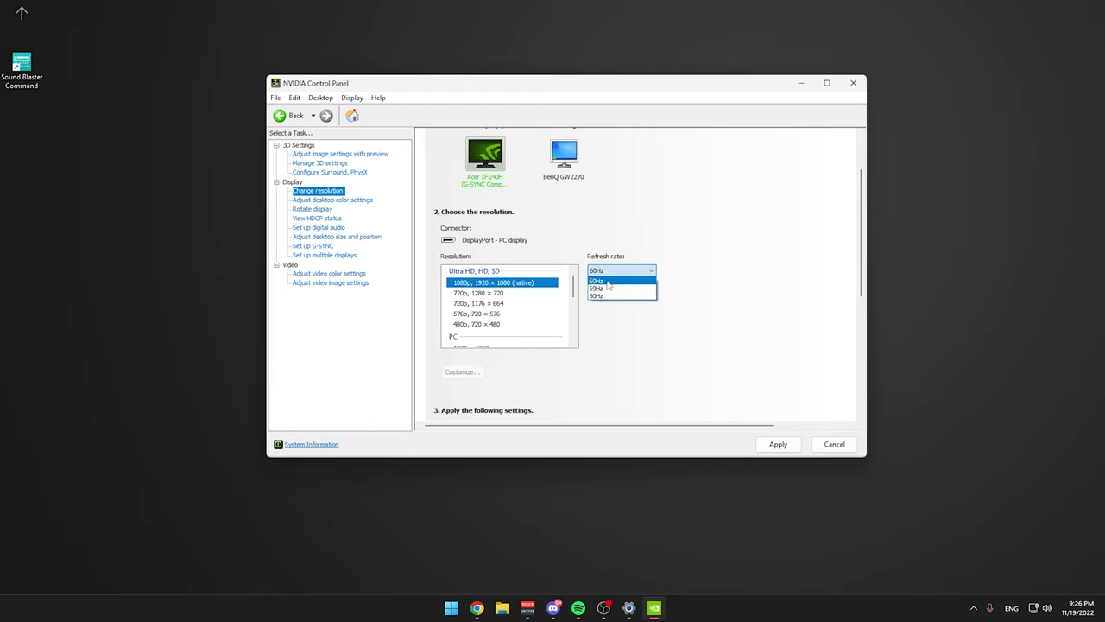
click(609, 282)
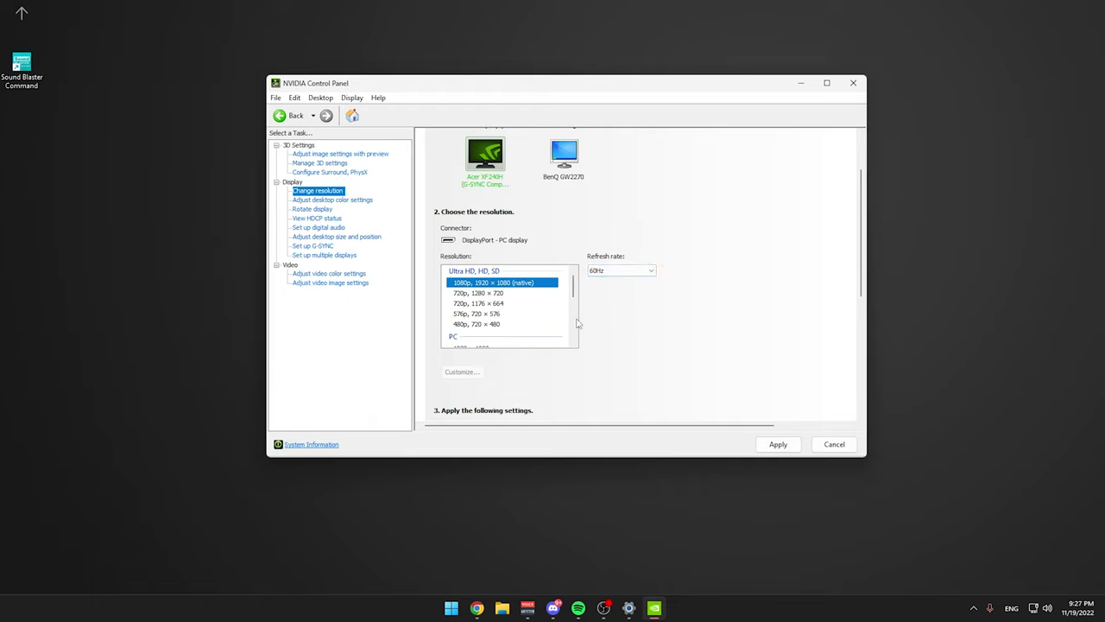
- Choose the PC resolution 1920 × 1080 with a 144Hz refresh rate for the Acer XF240H
scroll(484, 306, down, 1)
click(470, 314)
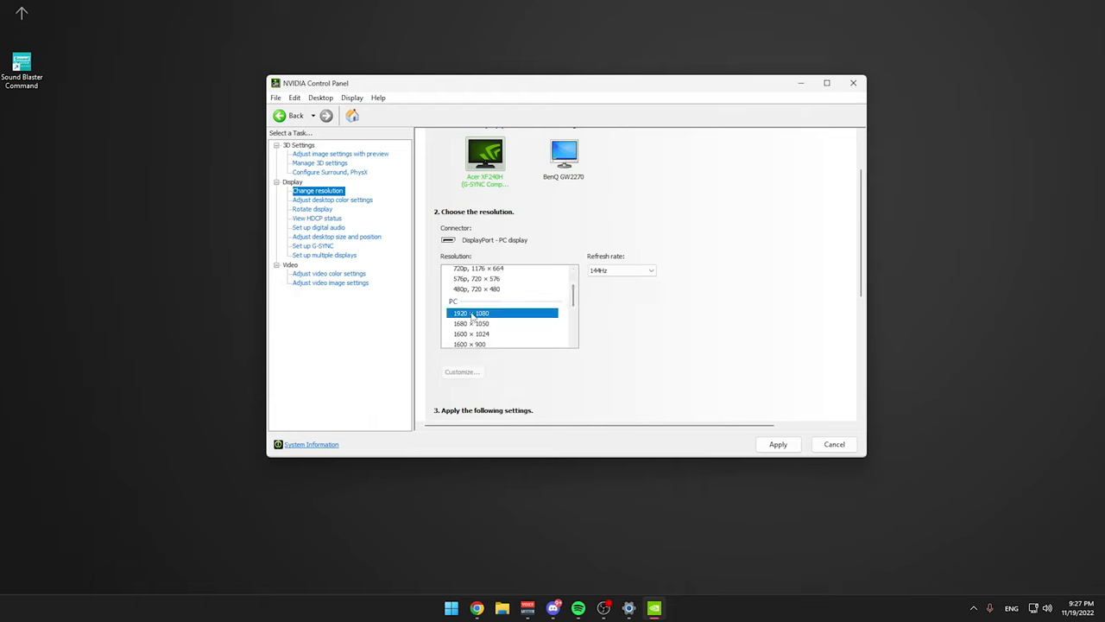
click(623, 271)
click(605, 281)
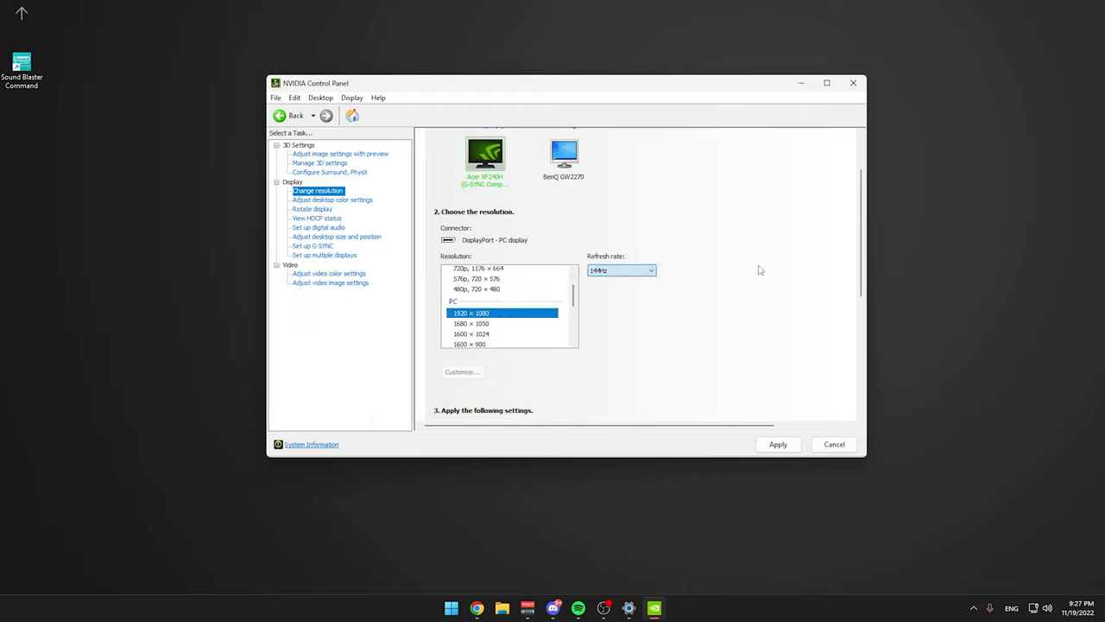
- Use NVIDIA color settings with the output dynamic range at Full, then apply and keep the display changes
scroll(722, 307, down, 1)
scroll(723, 307, down, 2)
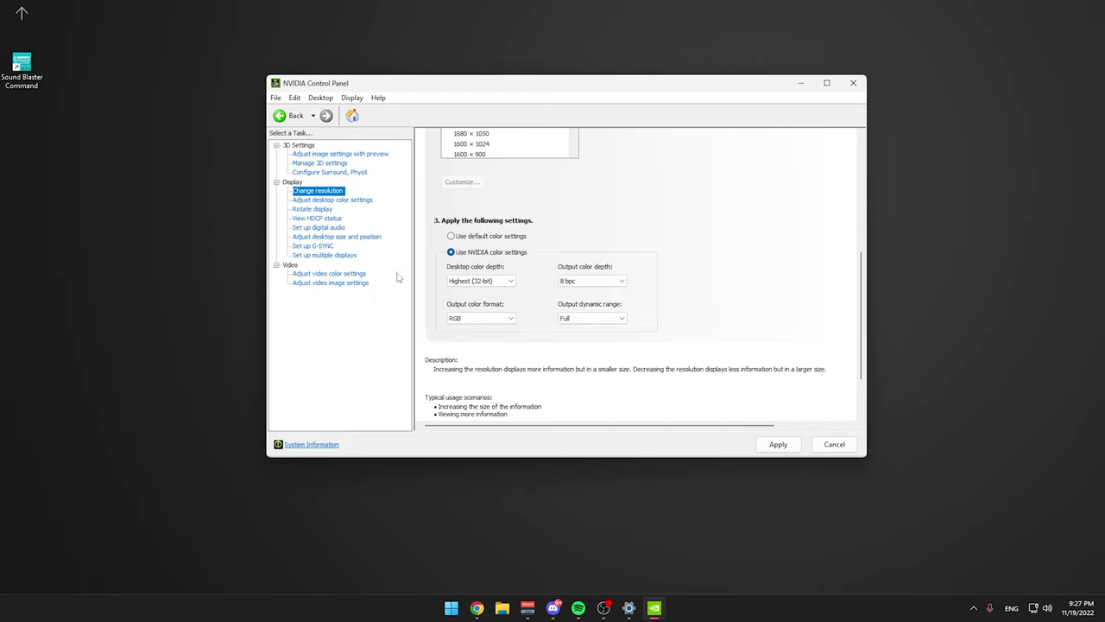
click(452, 238)
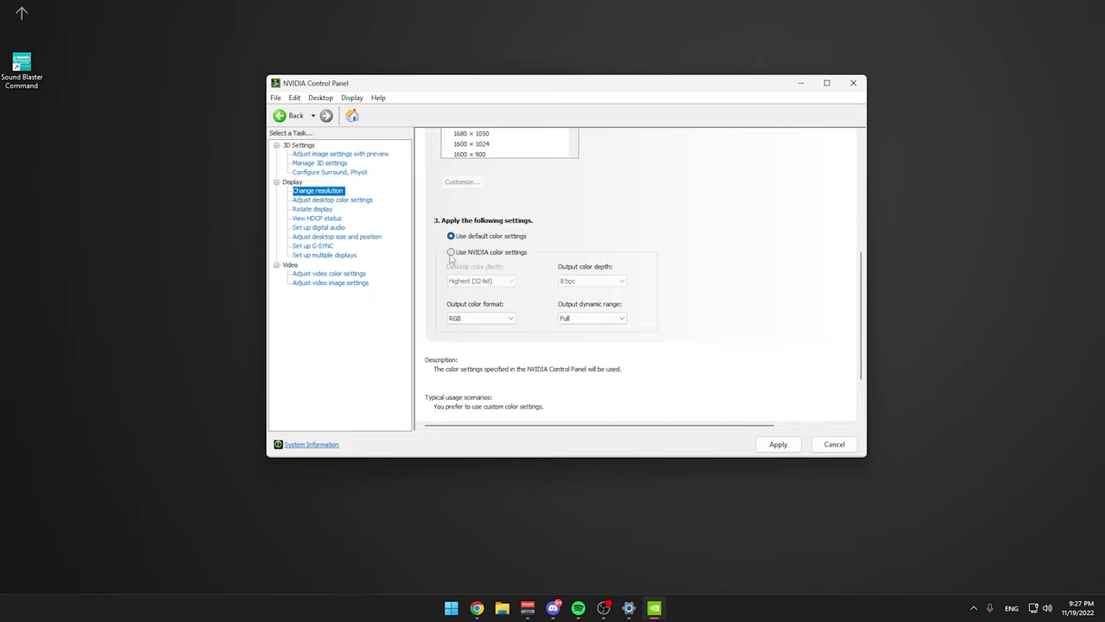
click(451, 252)
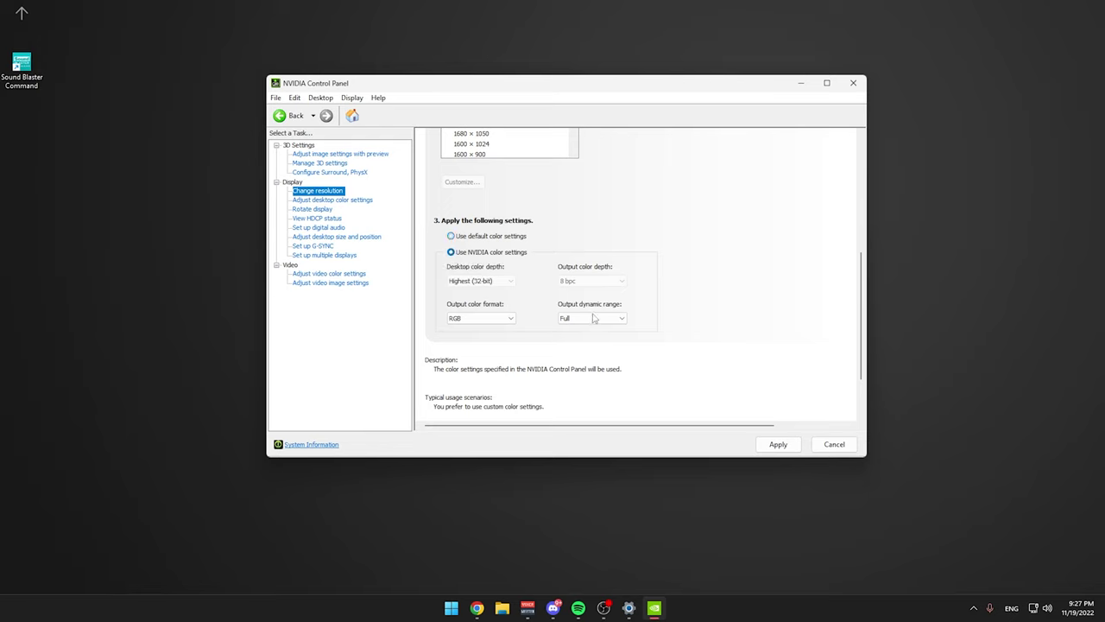
click(611, 319)
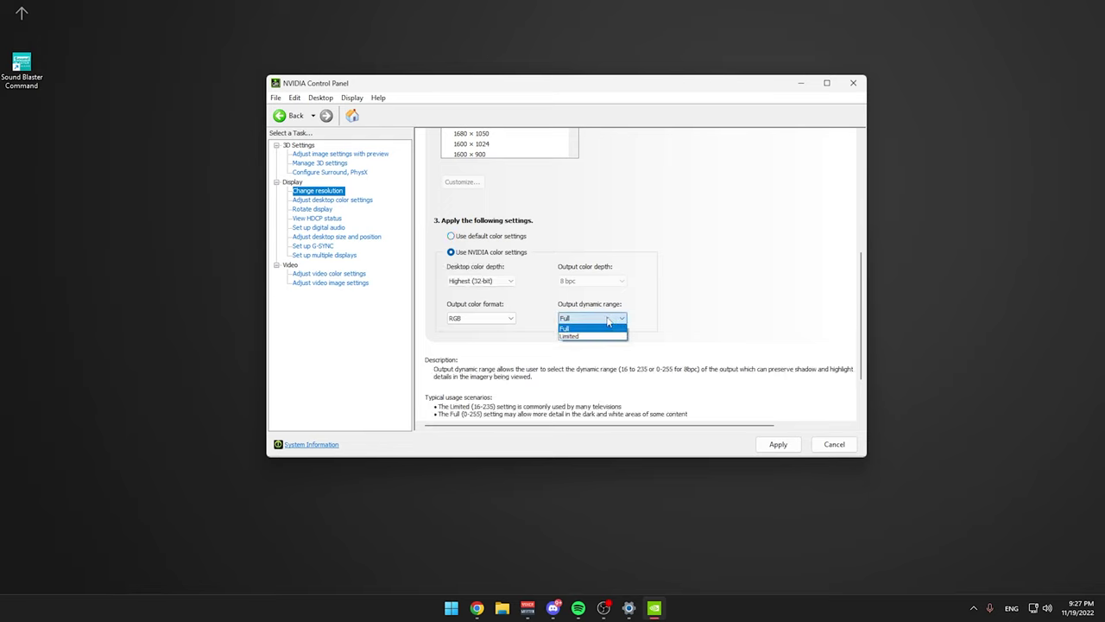
click(678, 334)
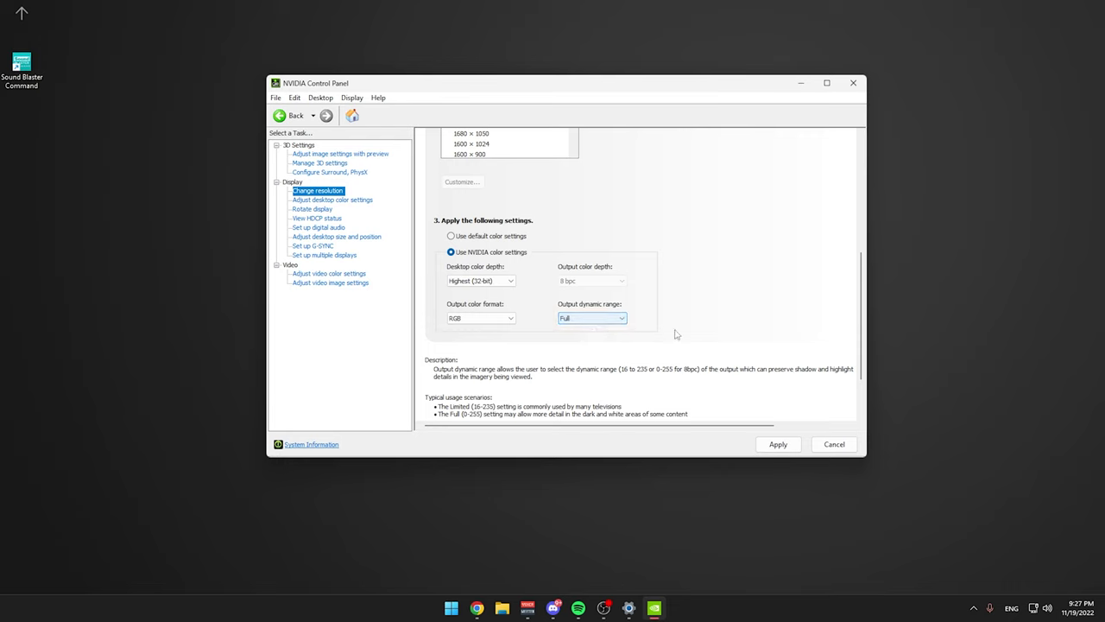
click(777, 444)
click(602, 291)
- Open the desktop color settings and compare those of the Acer XF240H and BenQ GW2270, ending on the BenQ
click(292, 201)
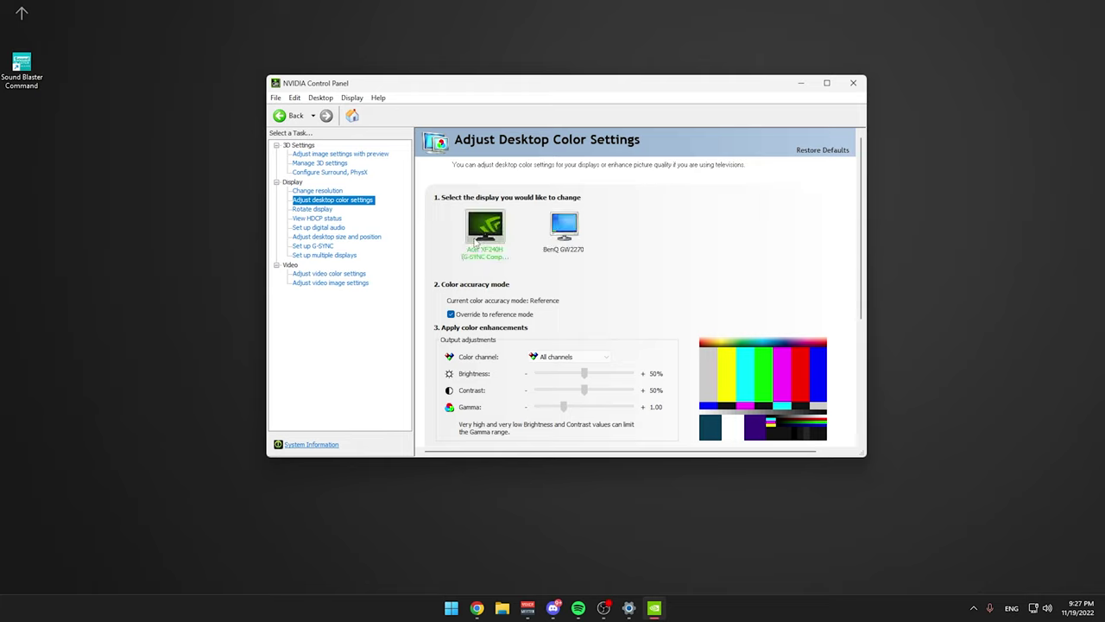
click(563, 226)
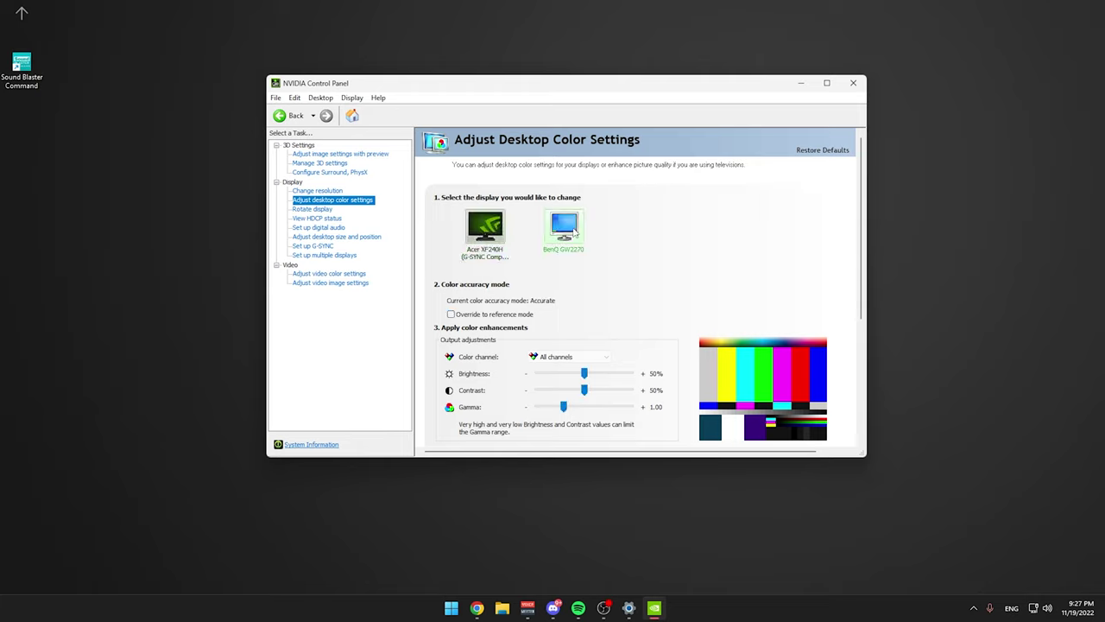
click(474, 235)
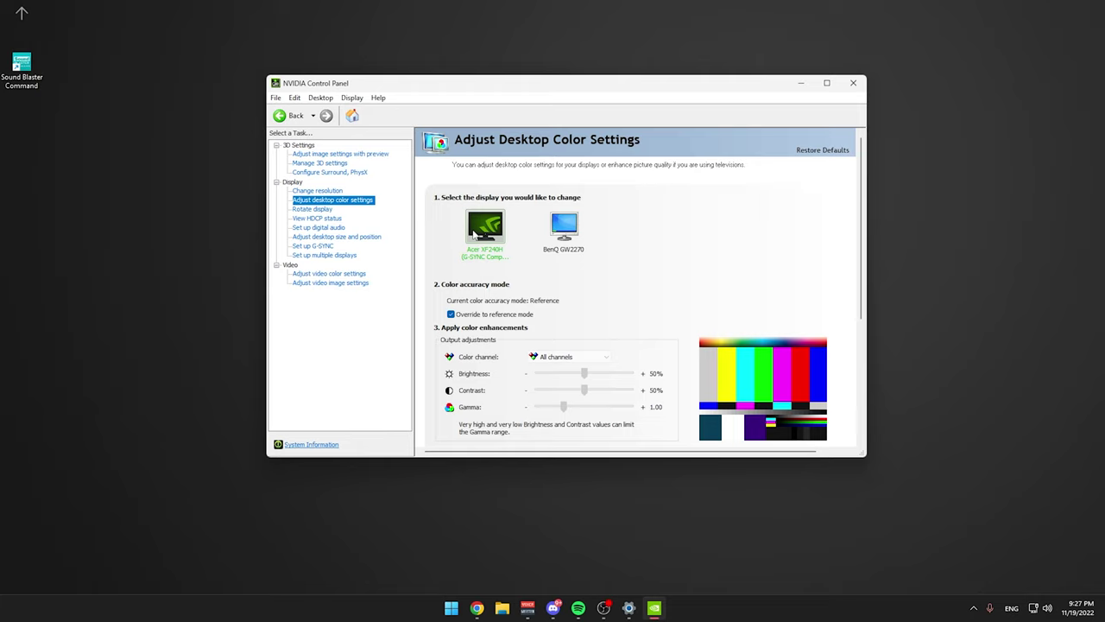
click(555, 237)
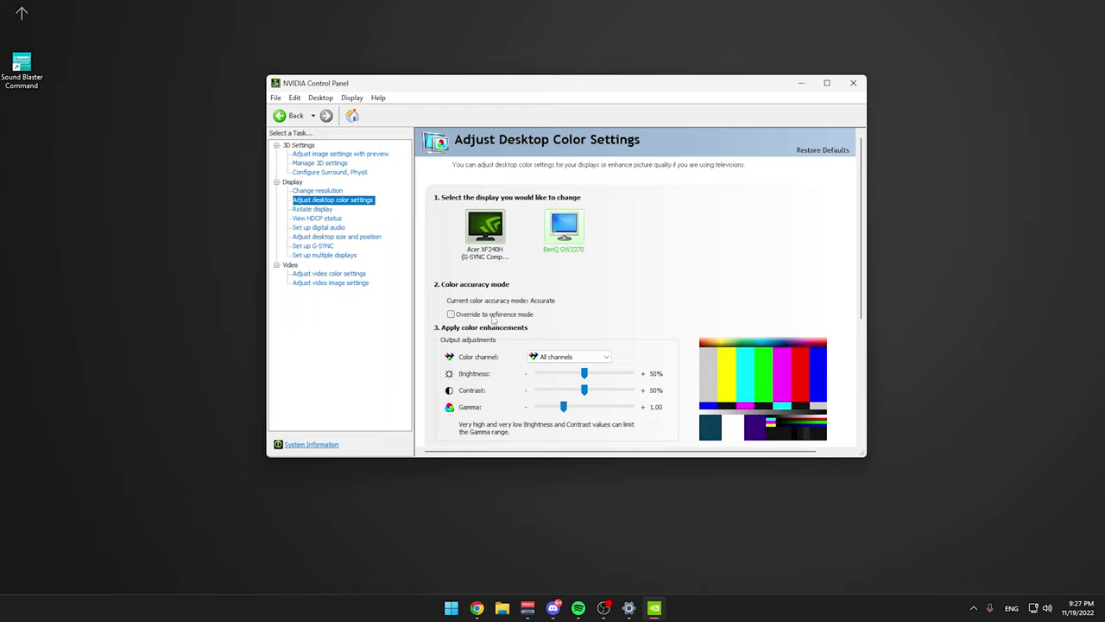
- Adjust the BenQ GW2270's contrast to 50% and apply the desktop color settings
mouse_move(584, 391)
mouse_down()
mouse_move(609, 393)
mouse_move(590, 394)
mouse_up()
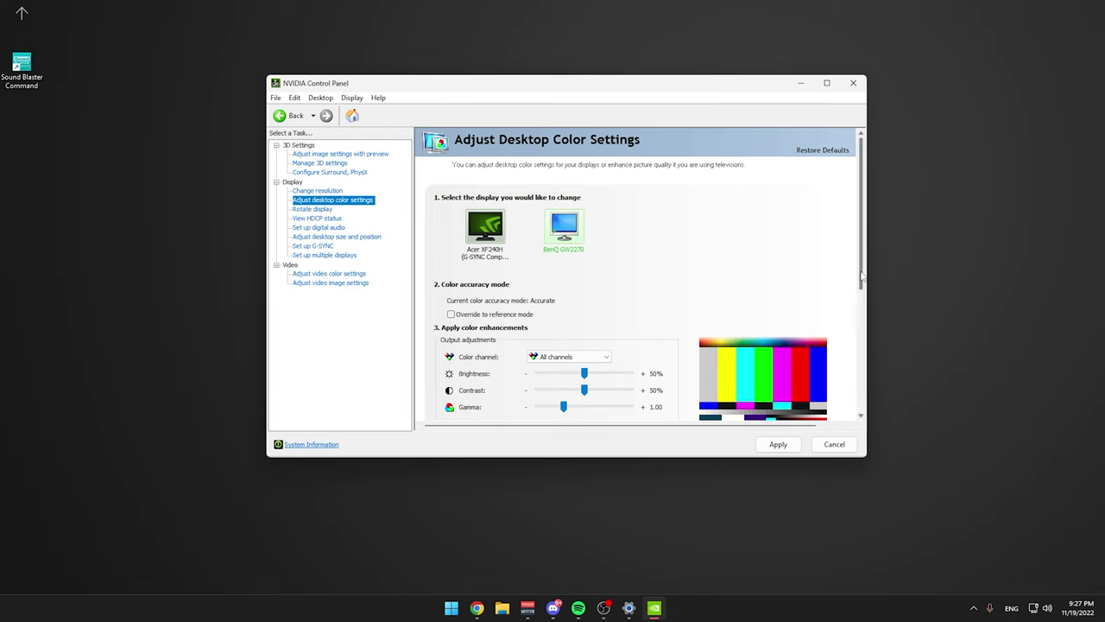
drag(861, 284, 829, 217)
click(768, 443)
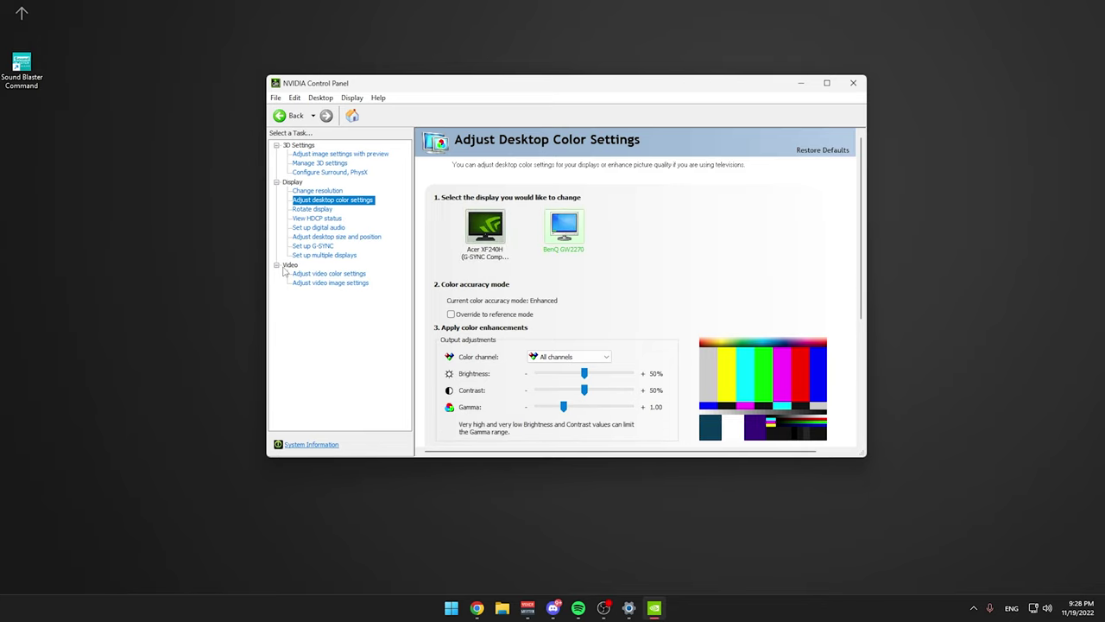
- Set the video color dynamic range to Full (0-255) for the Acer XF240H and close NVIDIA Control Panel
click(346, 275)
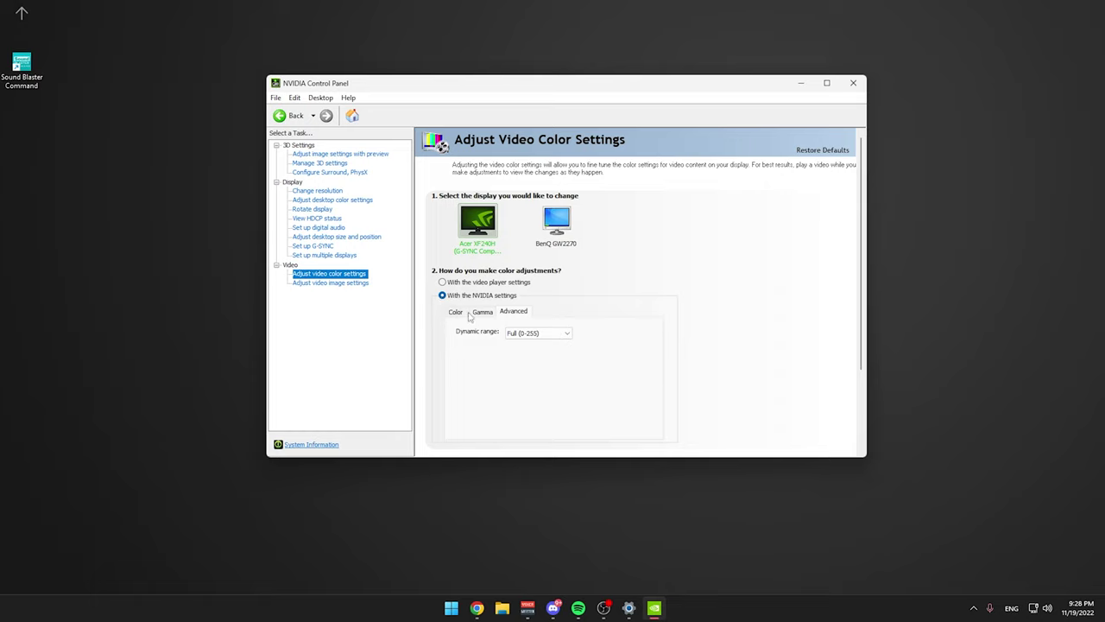
click(537, 334)
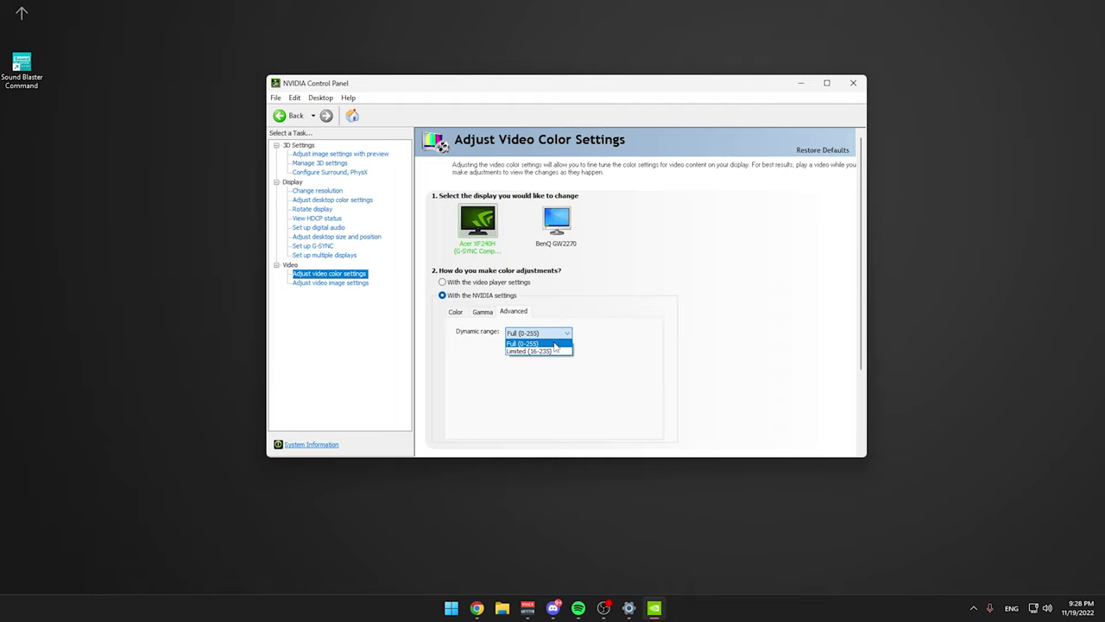
click(555, 345)
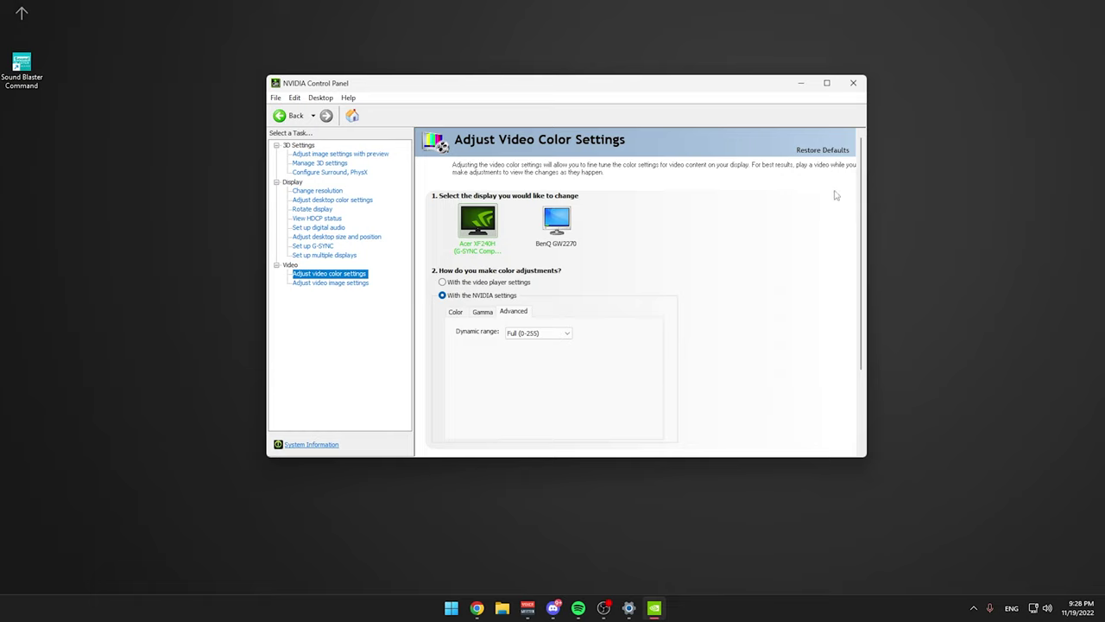
click(854, 83)
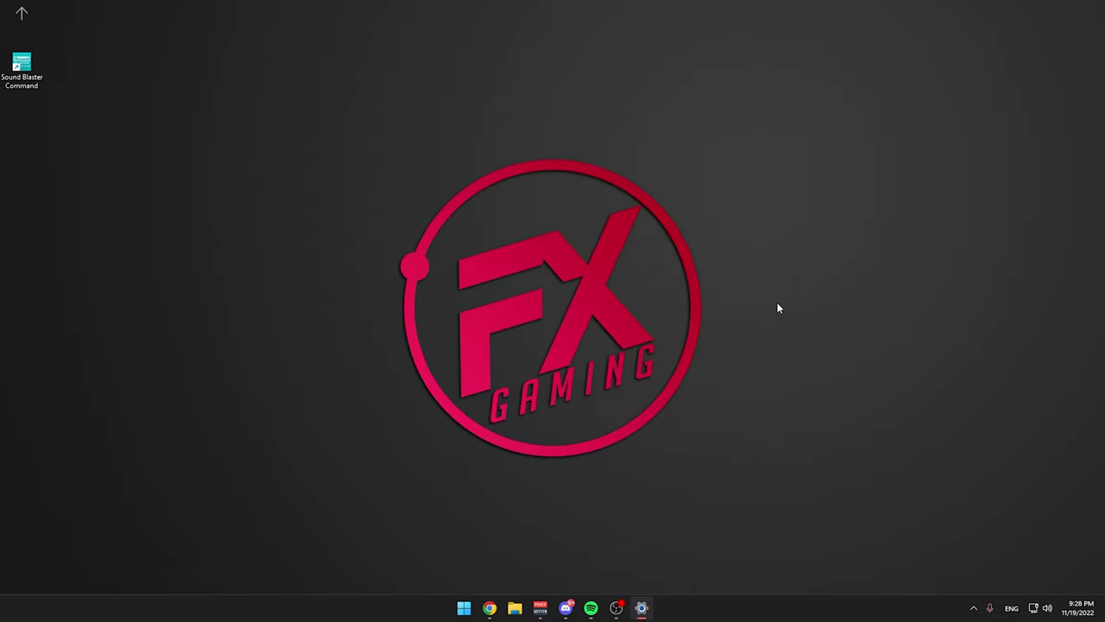